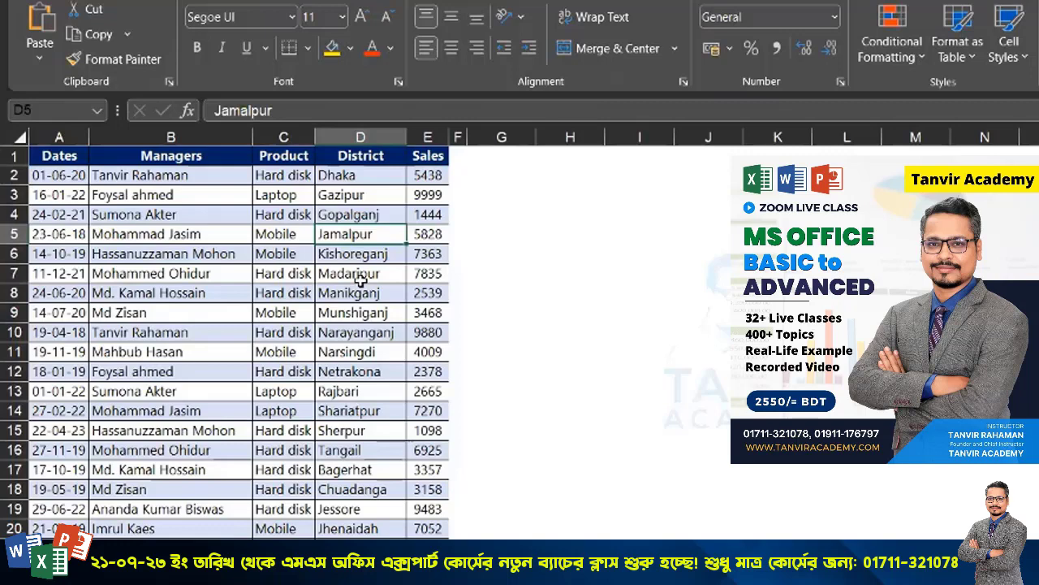
Step: Add filters to the table's header row, from Dates in A1 to Sales in E1
left_click(65, 157)
left_click_drag(65, 156, 428, 155)
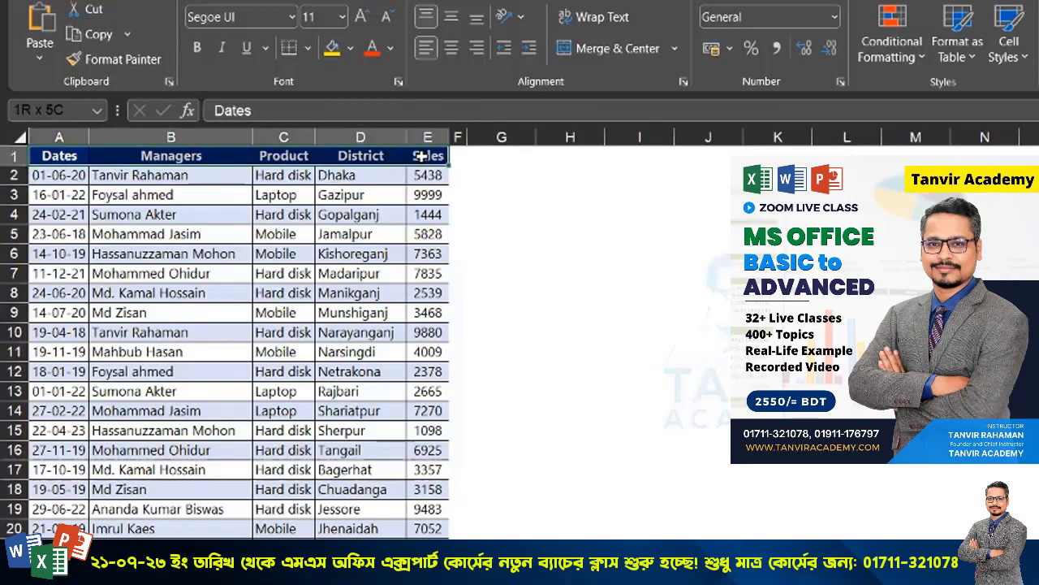
left_click(397, 1)
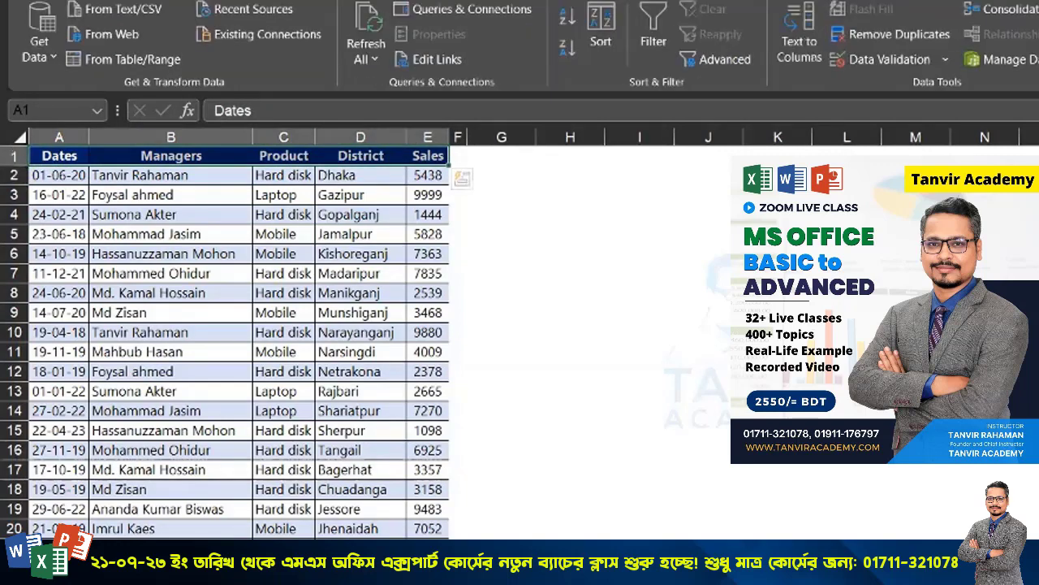
left_click(654, 32)
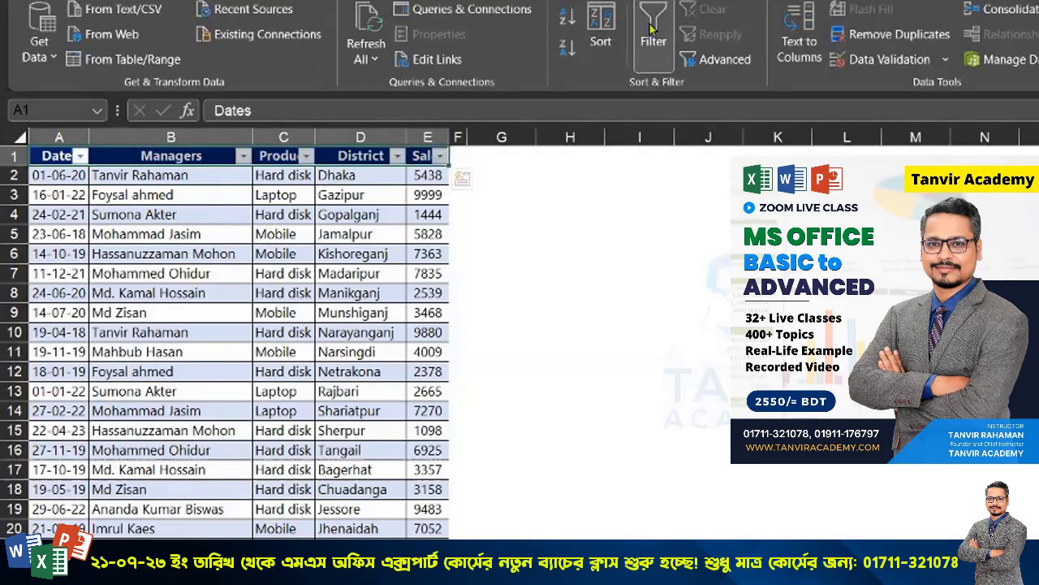
Step: Examine the extent of the sales records down to the end of the table and return to its header row
left_click(190, 260)
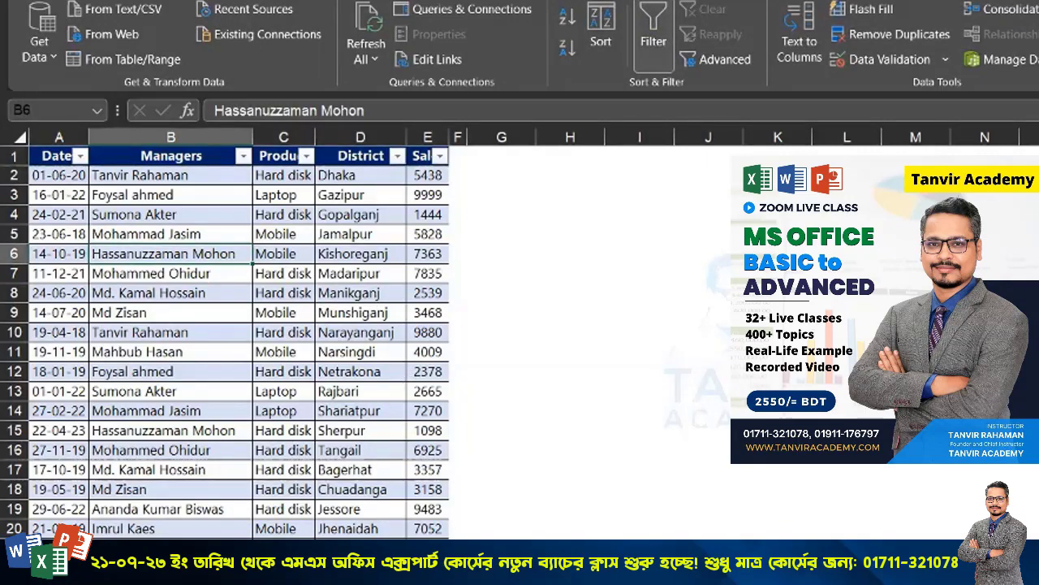
scroll(417, 390, "down", 20)
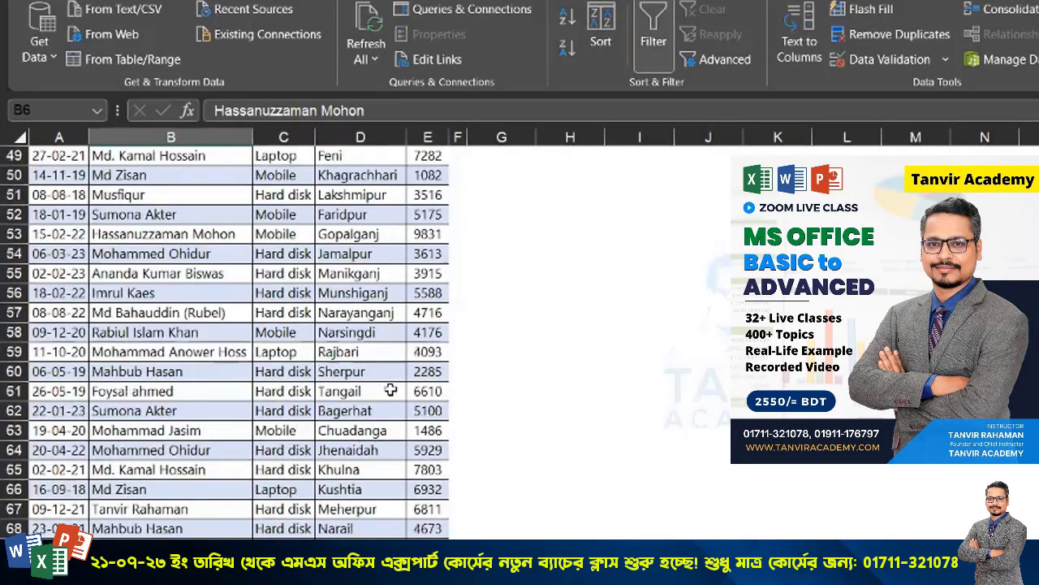
scroll(373, 390, "down", 5)
left_click(170, 390)
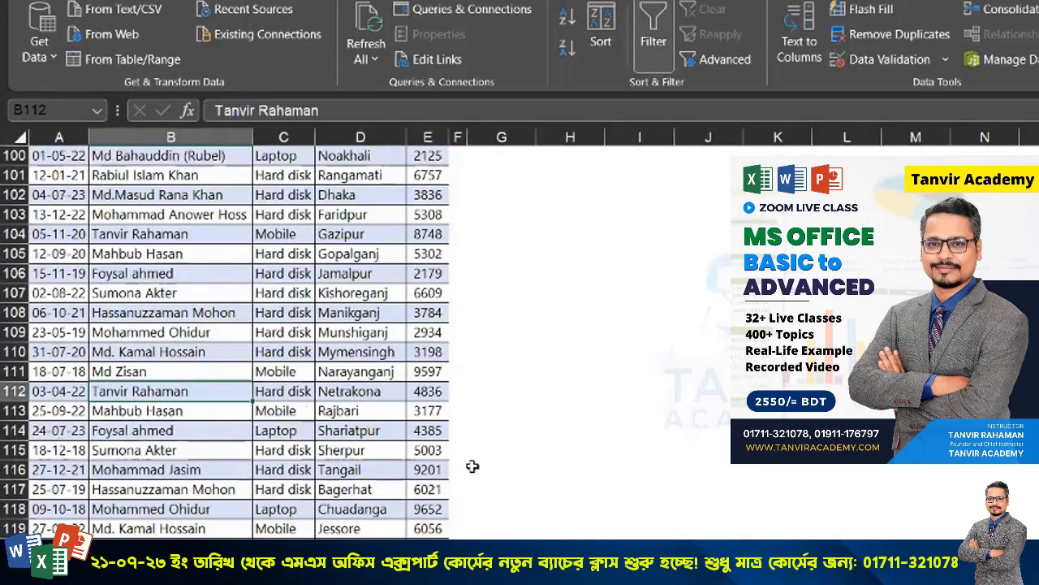
key("ctrl+shift+Down")
scroll(429, 469, "down", 2)
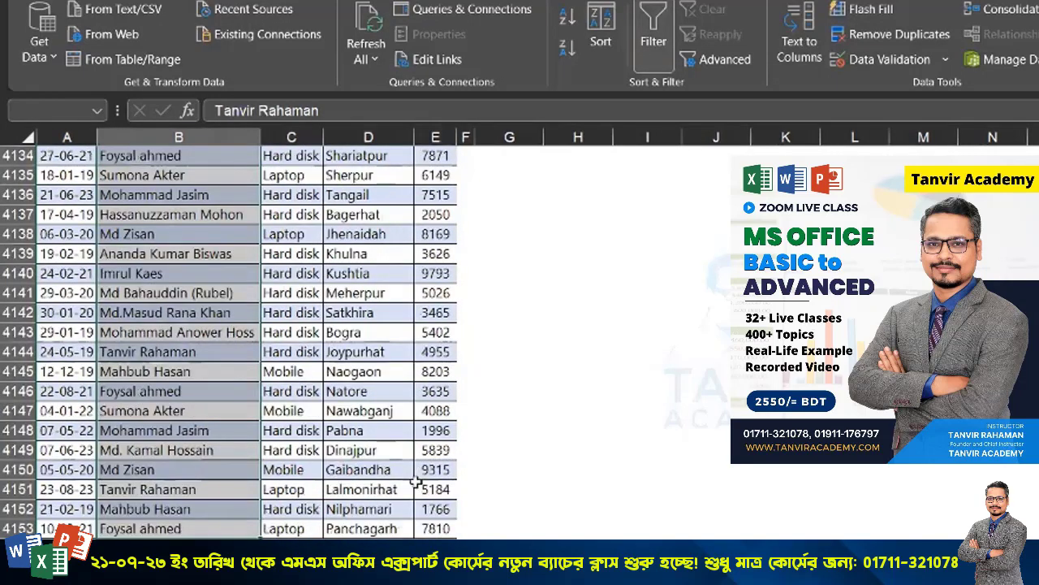
left_click(179, 567)
left_click_drag(66, 548, 179, 548)
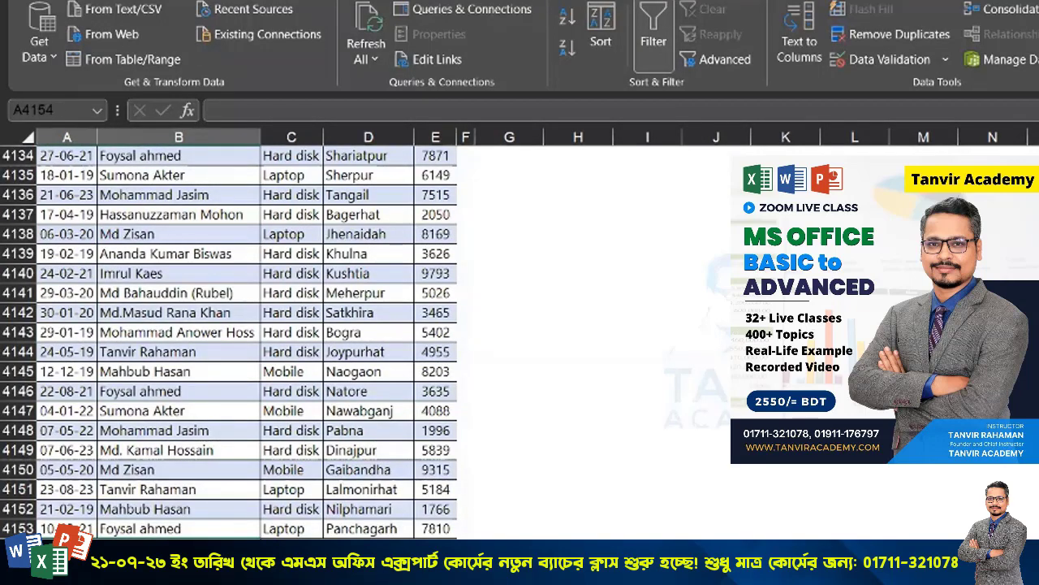
left_click_drag(1036, 520, 1037, 150)
Step: Enter the label "Sum" in cell G1 beside the sales table
left_click(564, 158)
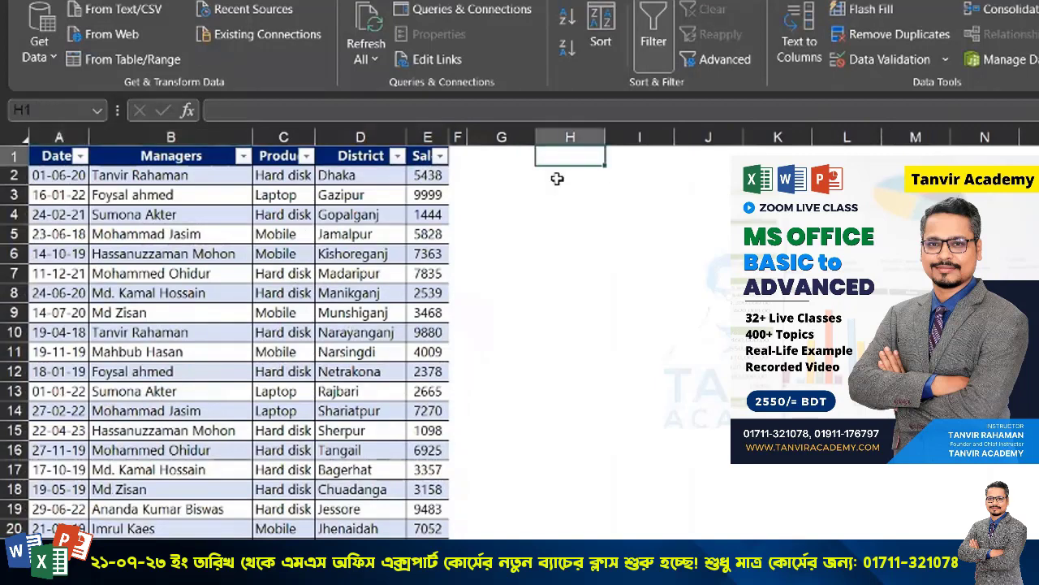
left_click(517, 157)
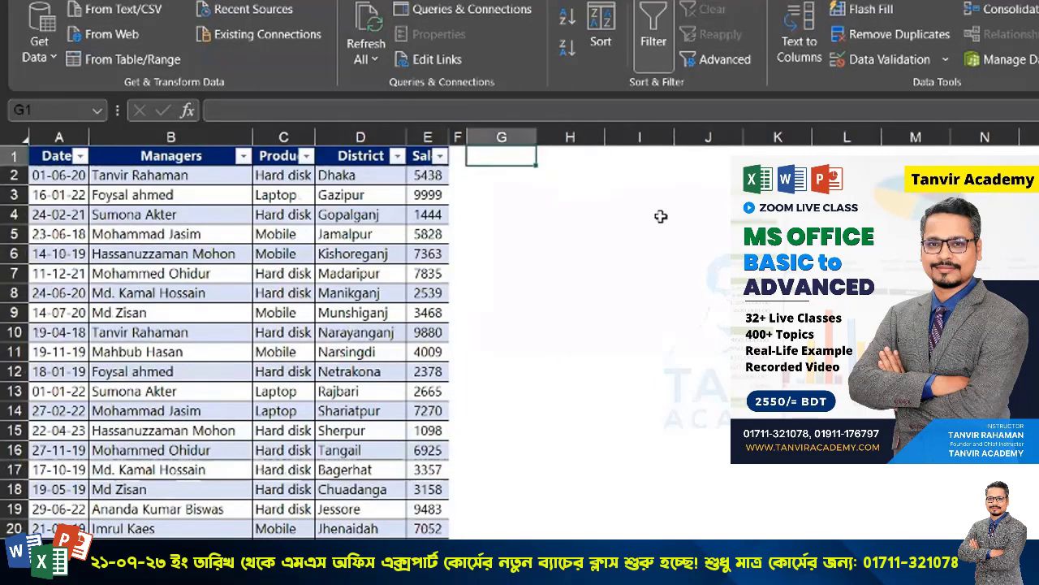
type("Sum")
key("Tab")
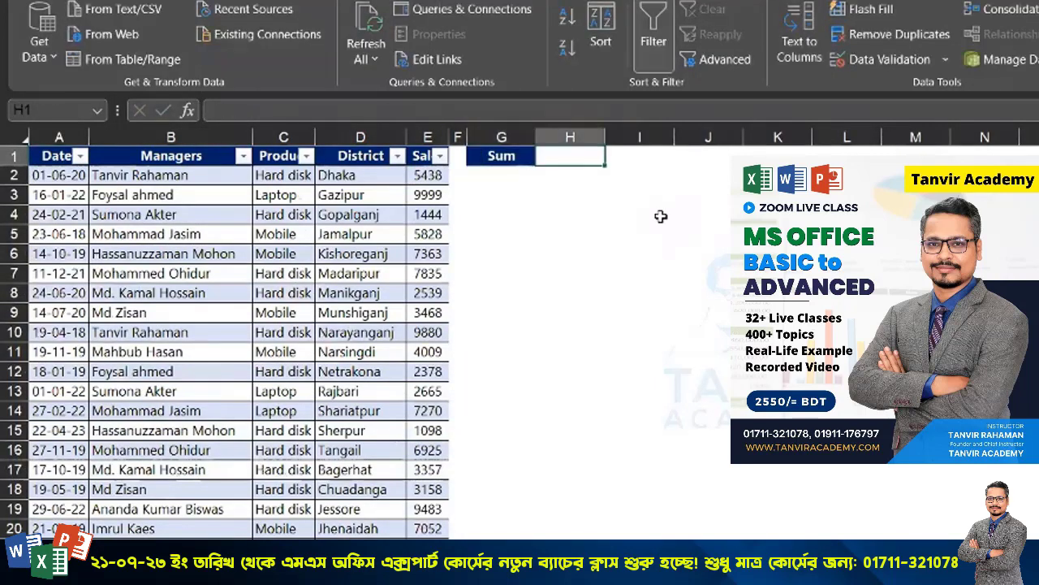
Step: Total the Sales column in H1 with =SUM(E2:E4153) and fill that cell yellow
type("=sum")
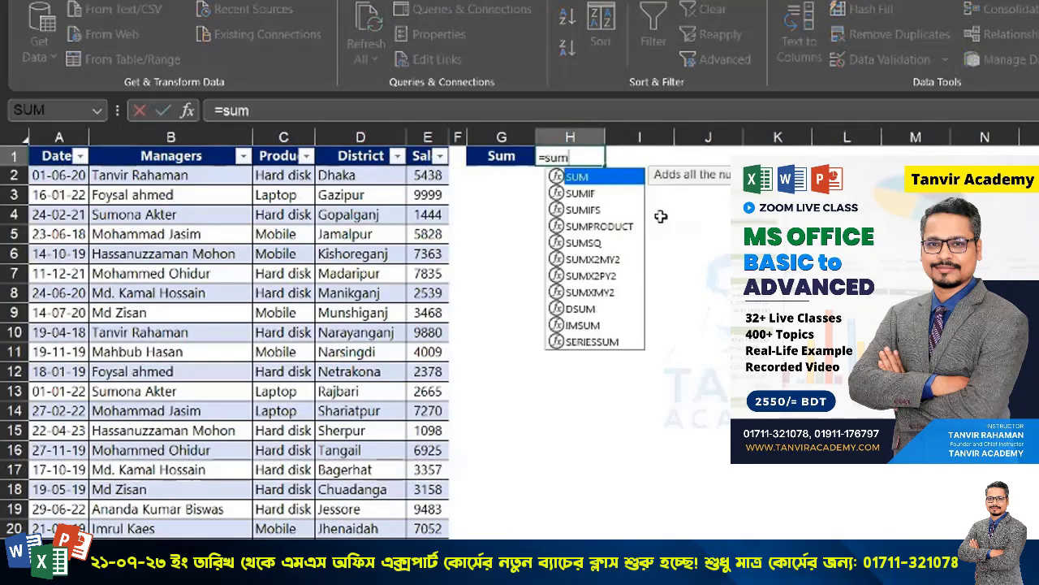
key("Tab")
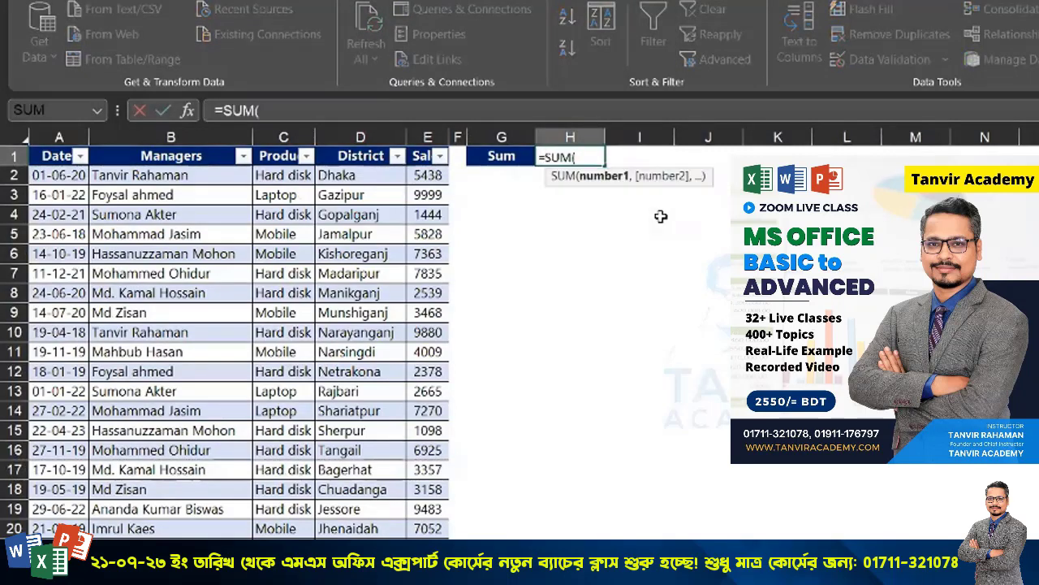
left_click(433, 173)
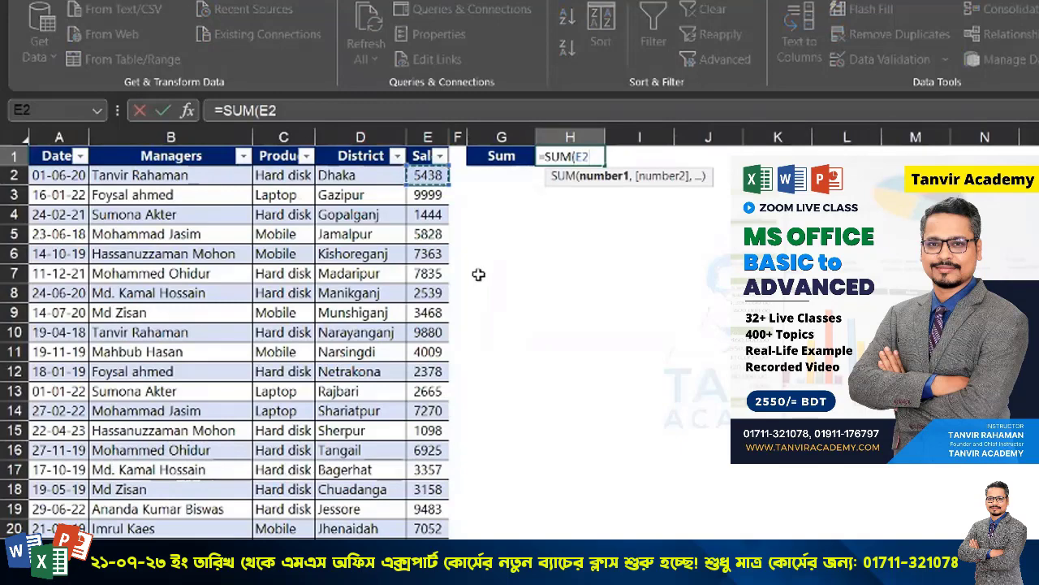
key("ctrl+shift+Down")
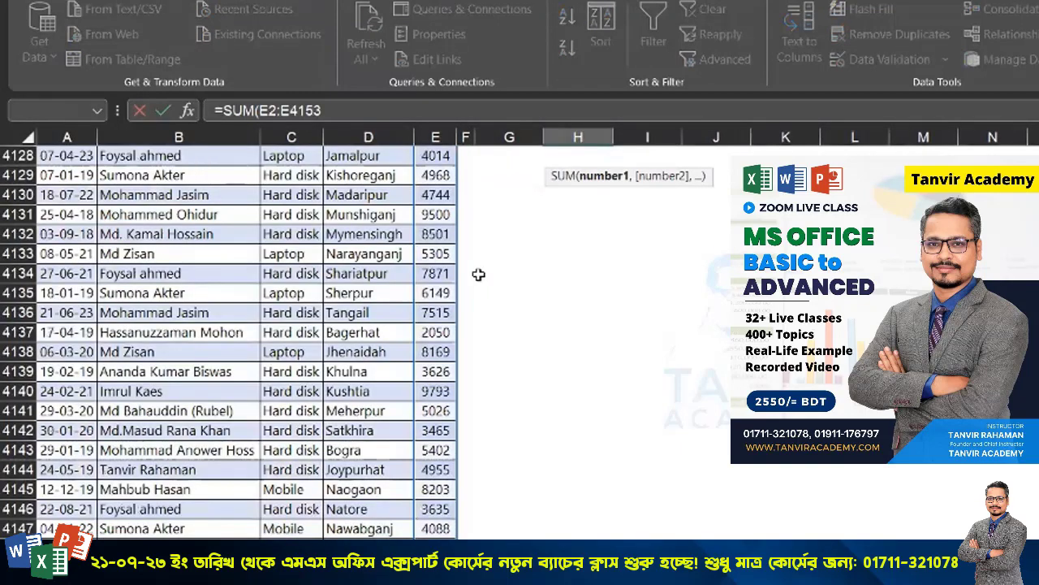
key("Return")
left_click(583, 157)
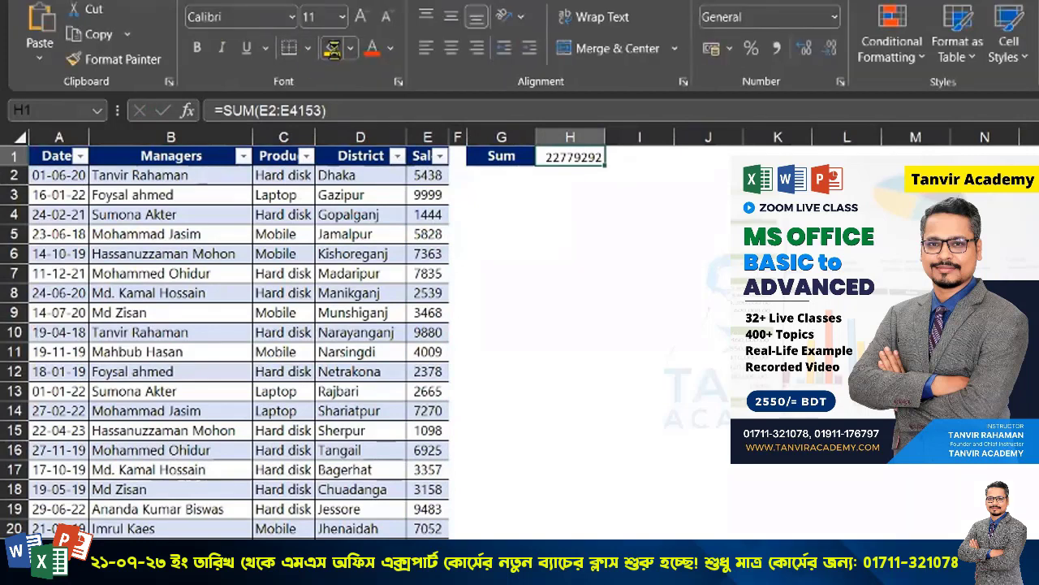
left_click(331, 47)
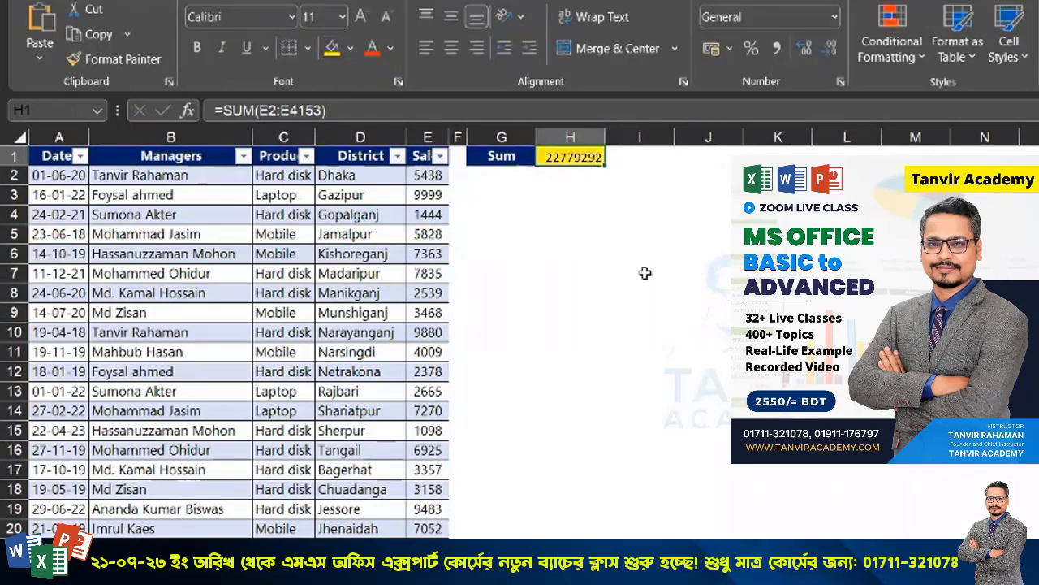
Step: Filter the Managers column to show only the second manager in the alphabetical list
left_click(243, 157)
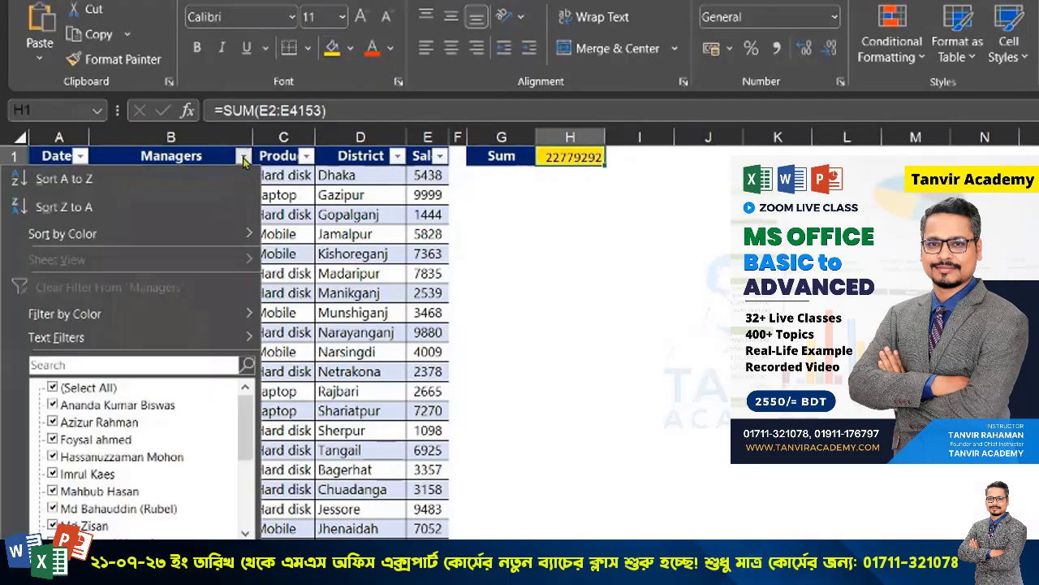
left_click(105, 388)
left_click(92, 425)
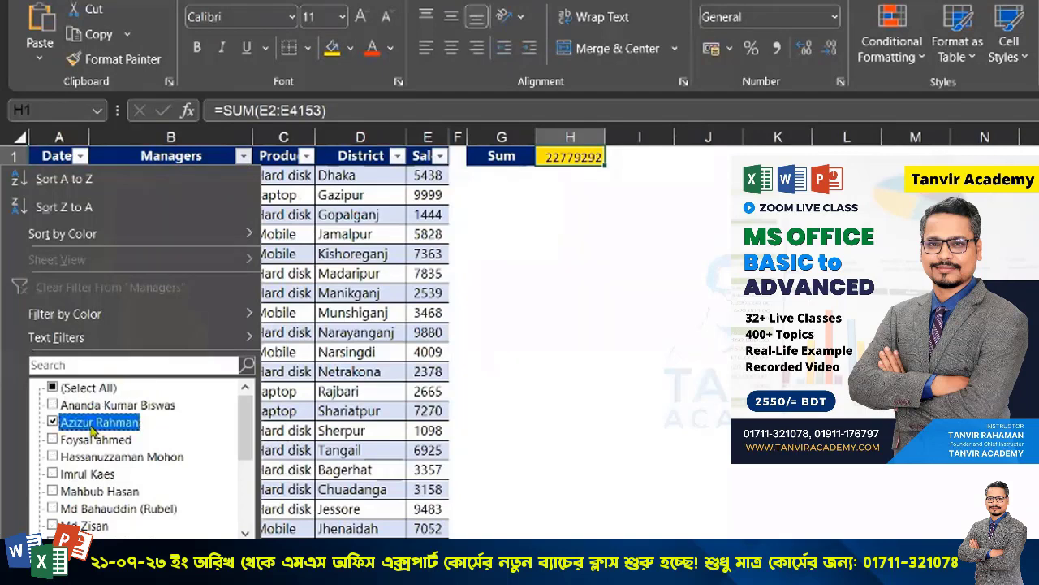
left_click(154, 560)
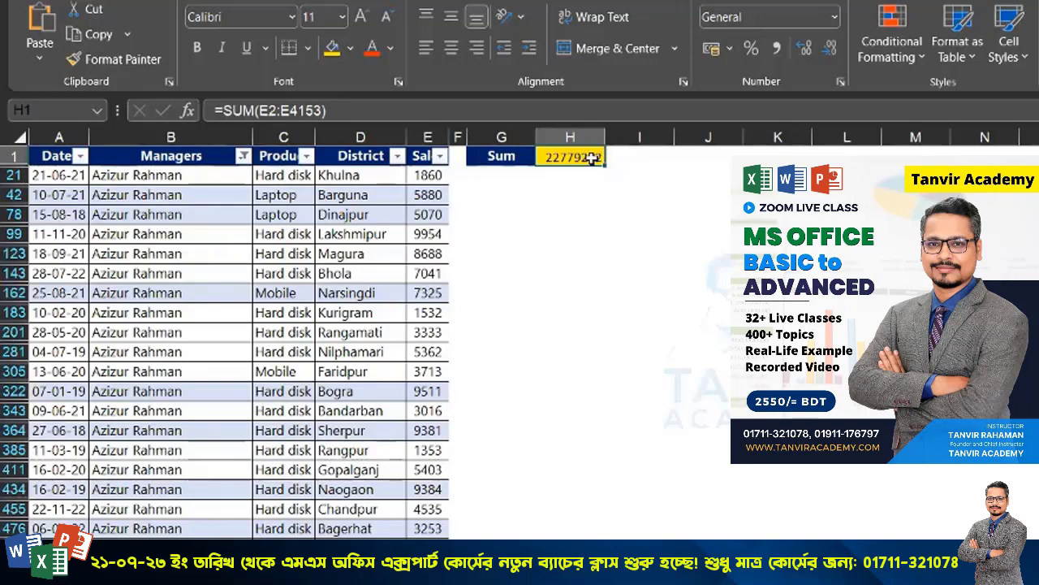
Step: Delete the SUM formula from H1 and clear the filter on the Managers column
key("Delete")
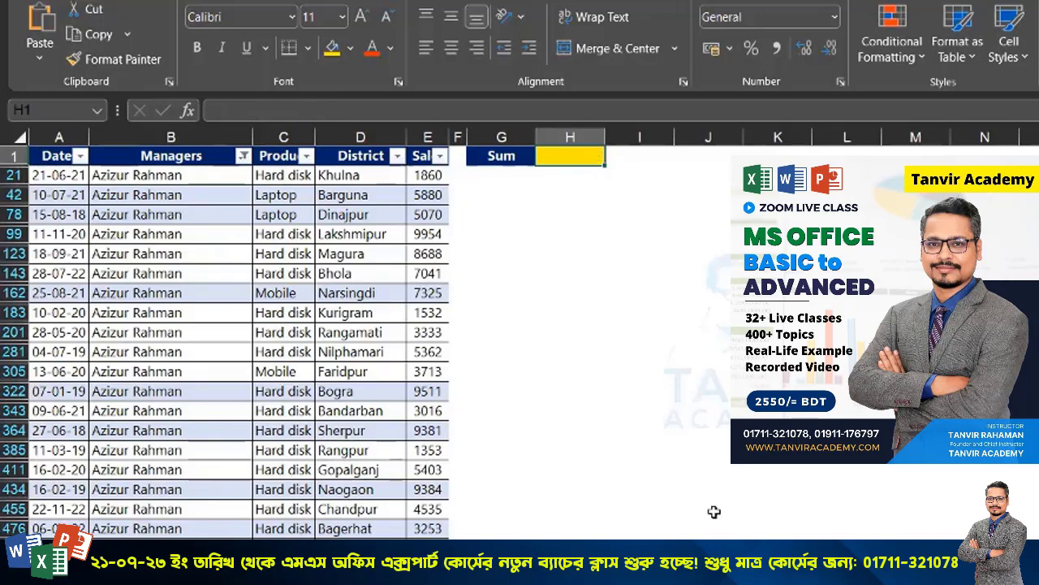
left_click(243, 155)
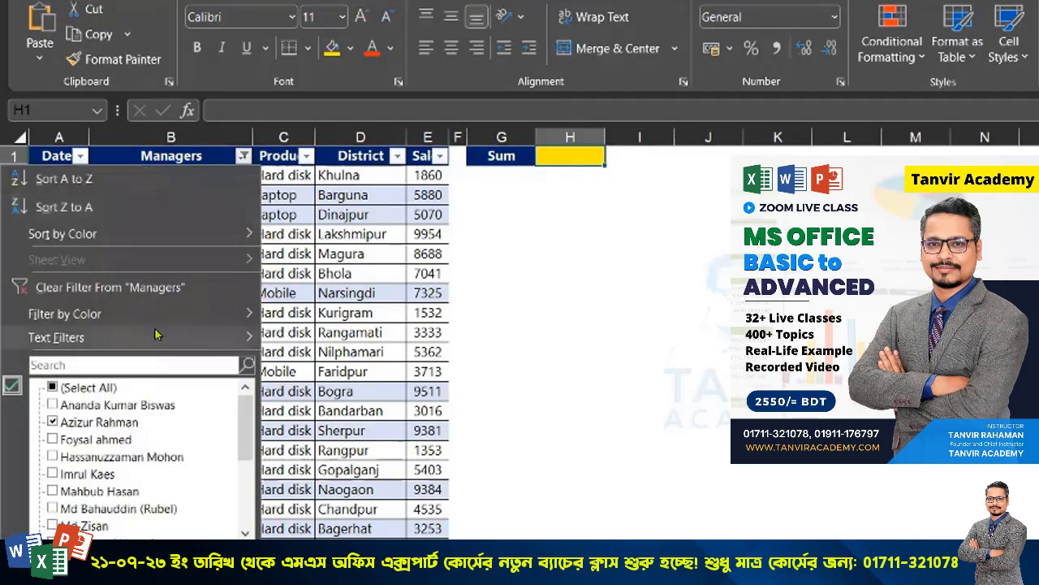
left_click(143, 287)
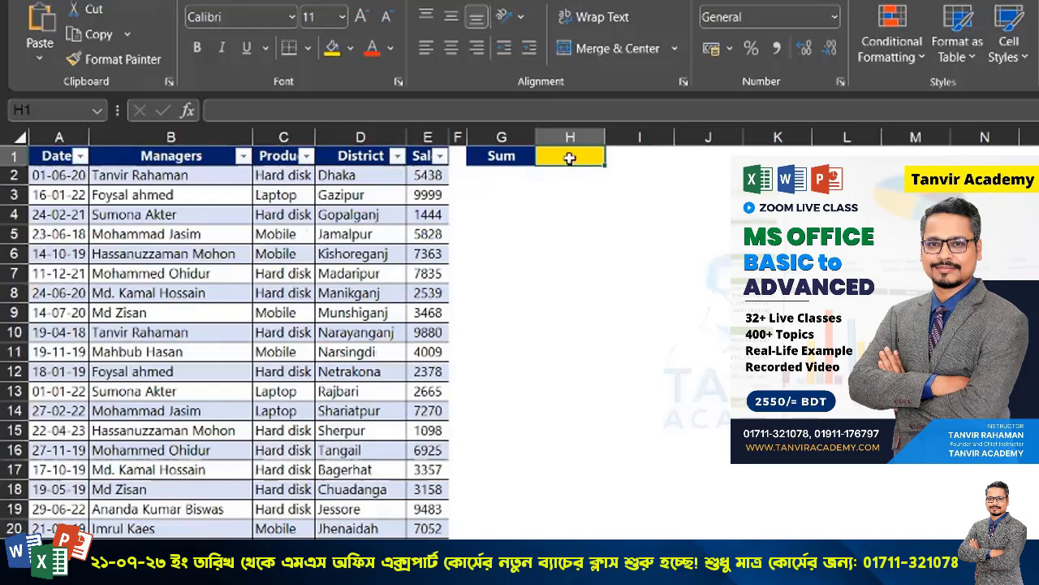
Step: Total the Sales column in H1 with =SUBTOTAL(9,E2:E4153), using the SUM function option
type("=sub")
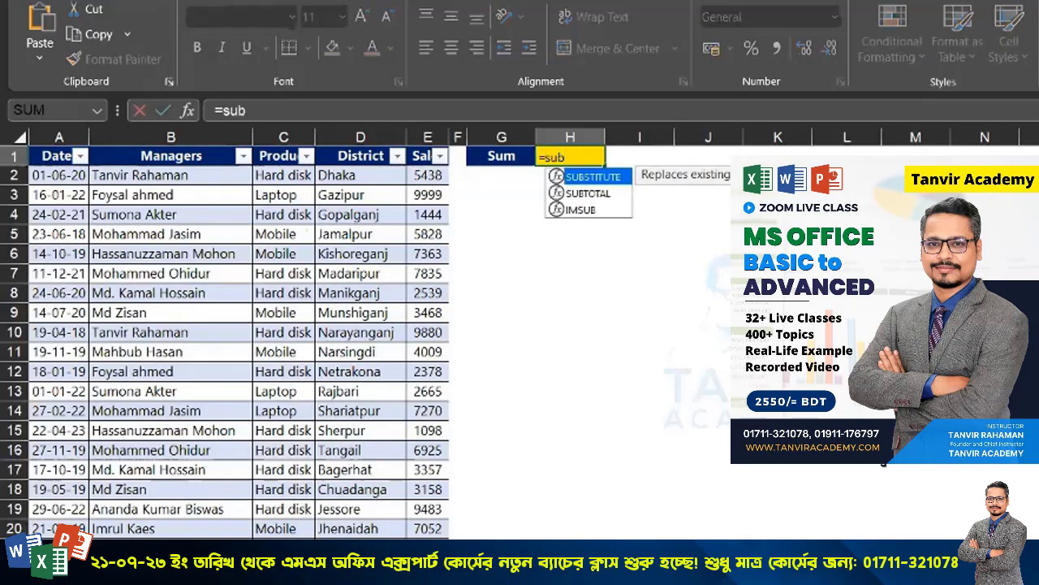
double_click(587, 193)
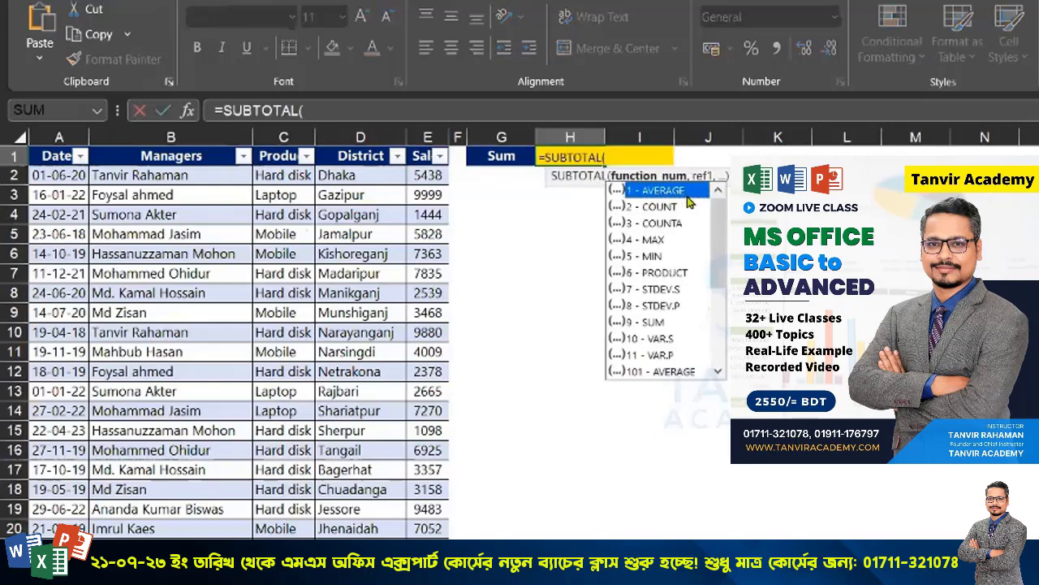
double_click(654, 323)
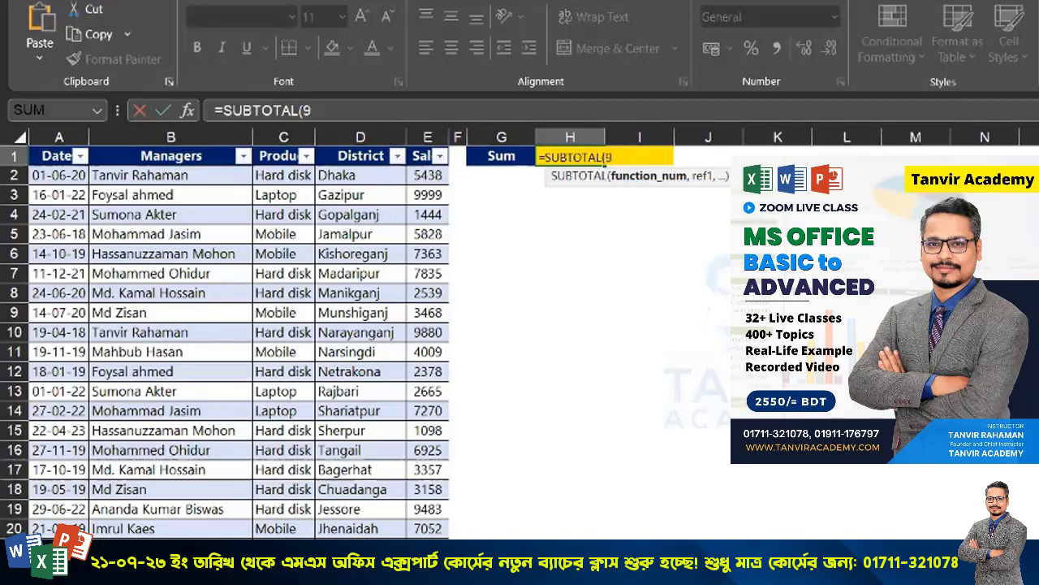
type(",")
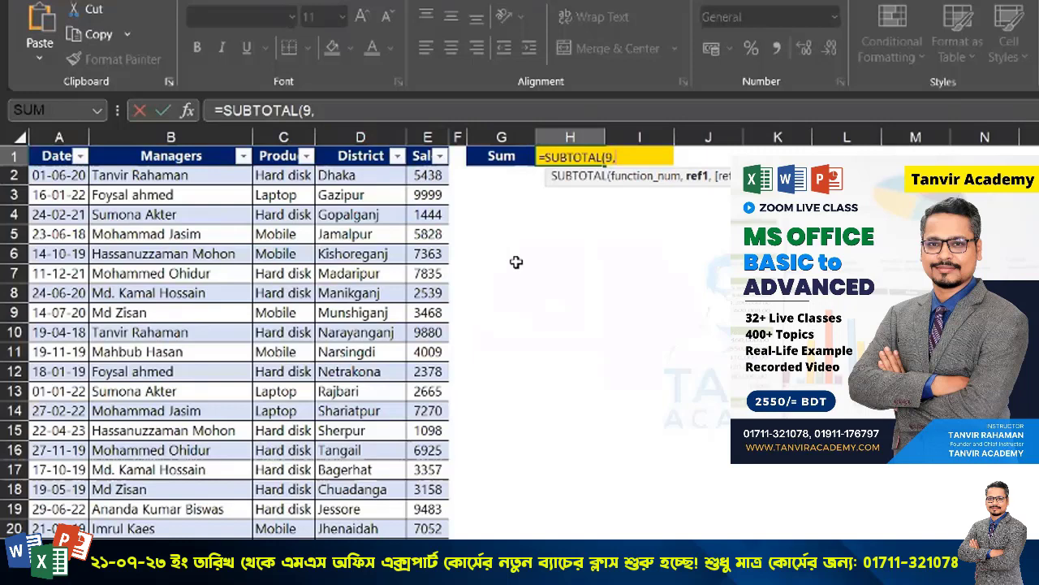
left_click(422, 174)
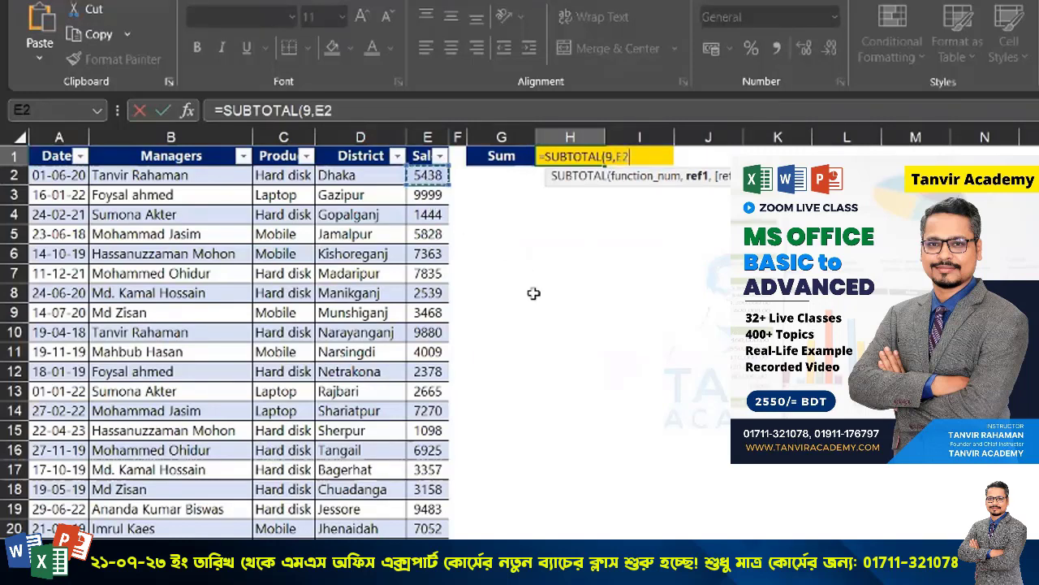
key("ctrl+shift+Down")
key("ctrl+BackSpace")
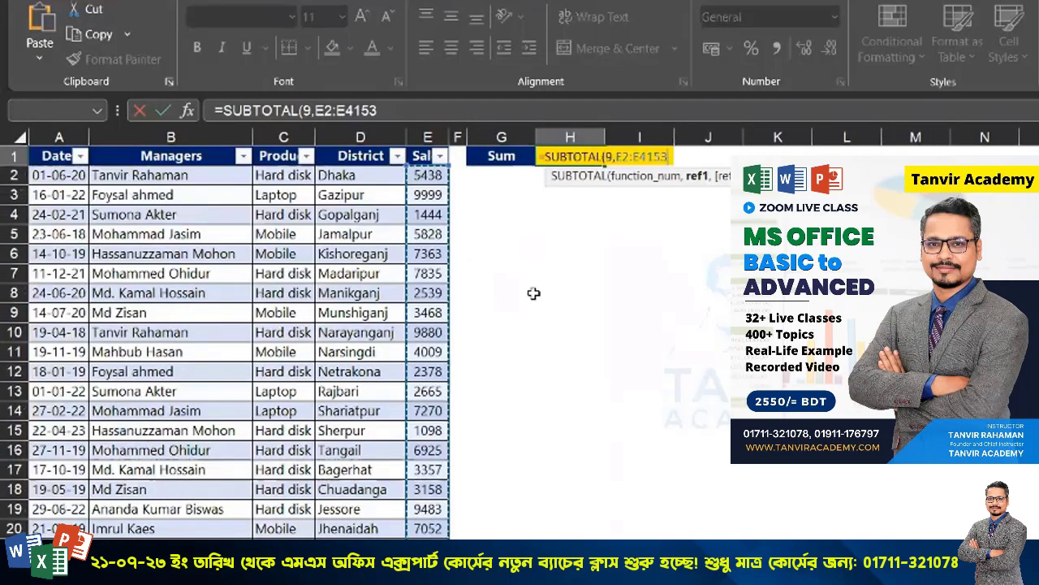
key("Return")
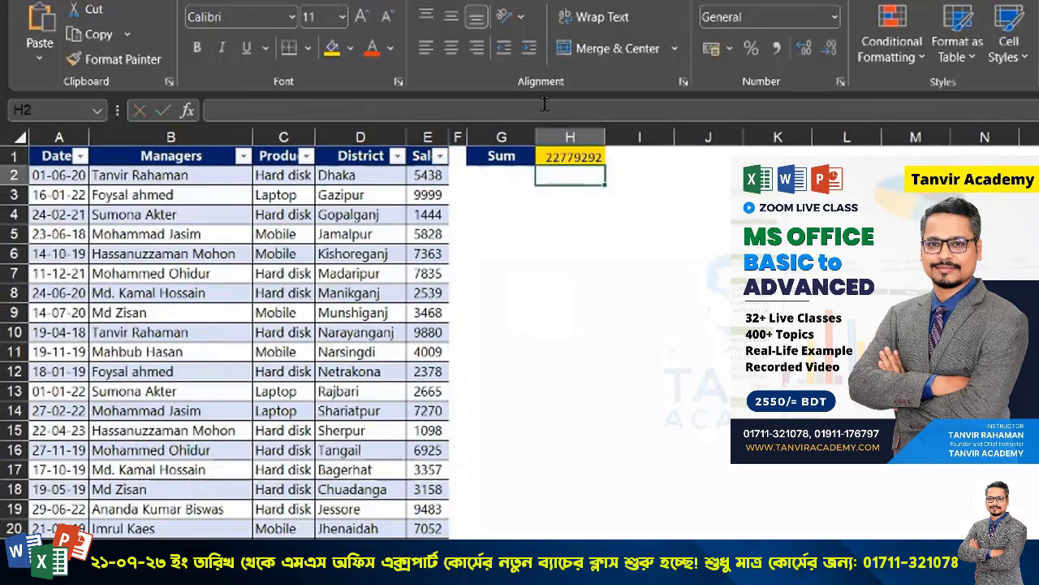
left_click(582, 157)
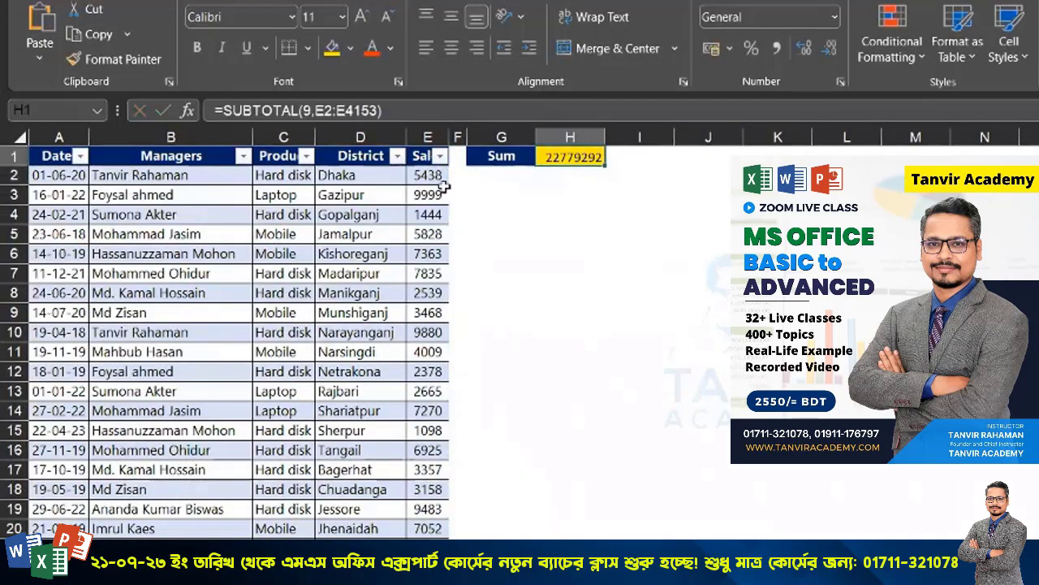
Step: Filter the Product column to show only Hard disk
left_click(243, 155)
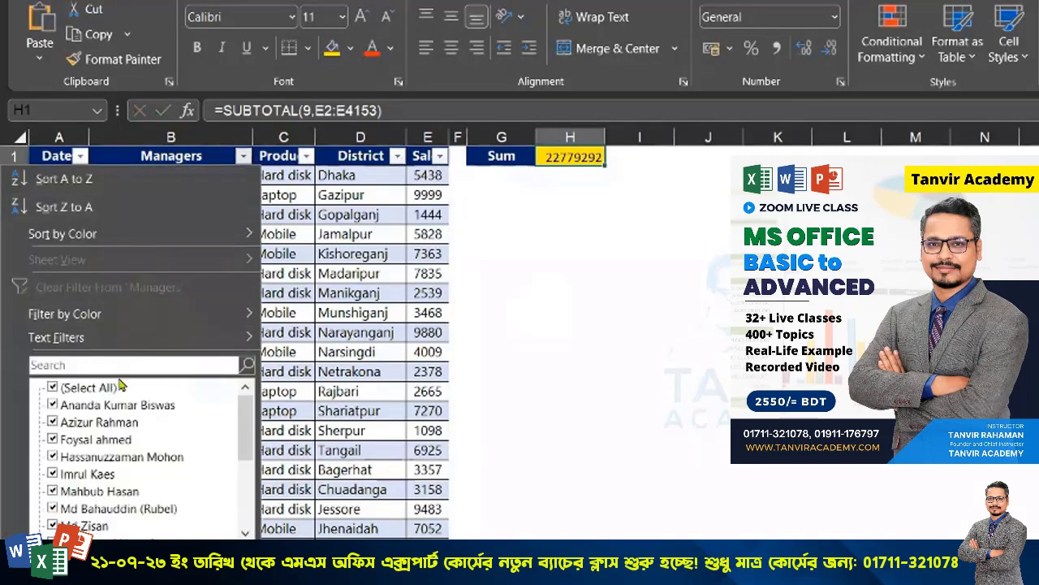
key("Escape")
left_click(305, 156)
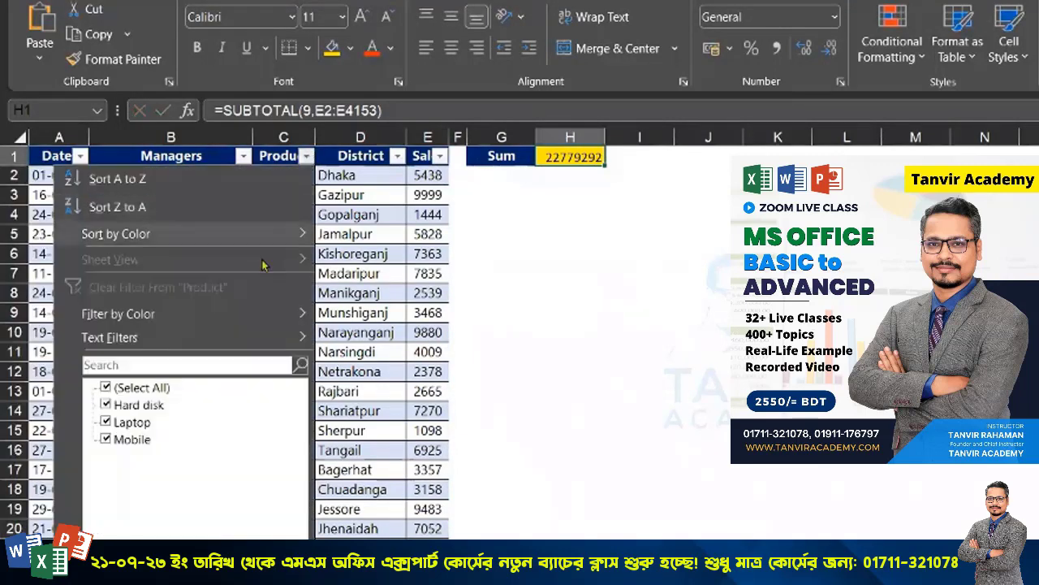
left_click(122, 387)
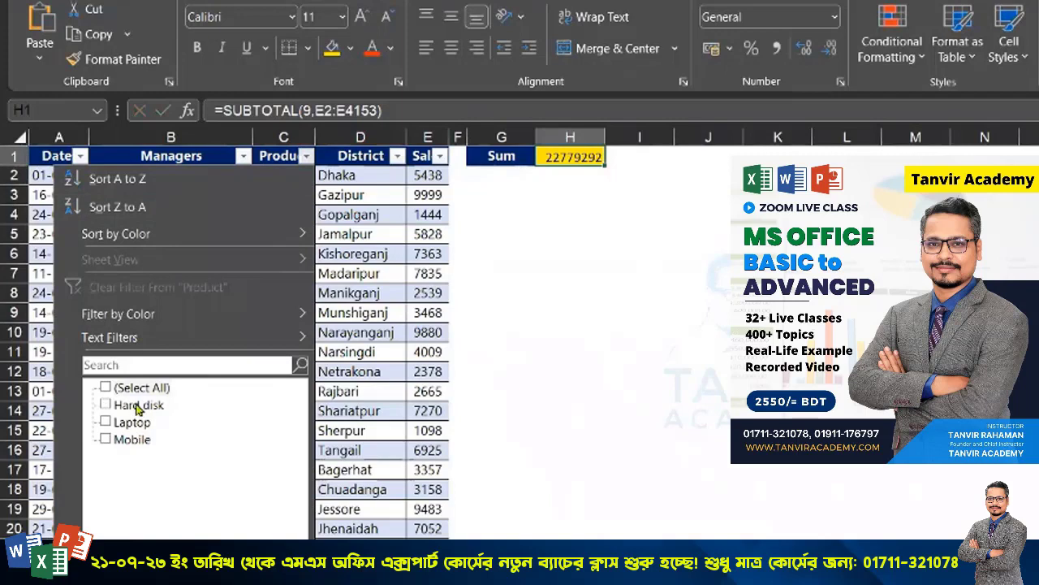
left_click(135, 406)
key("Return")
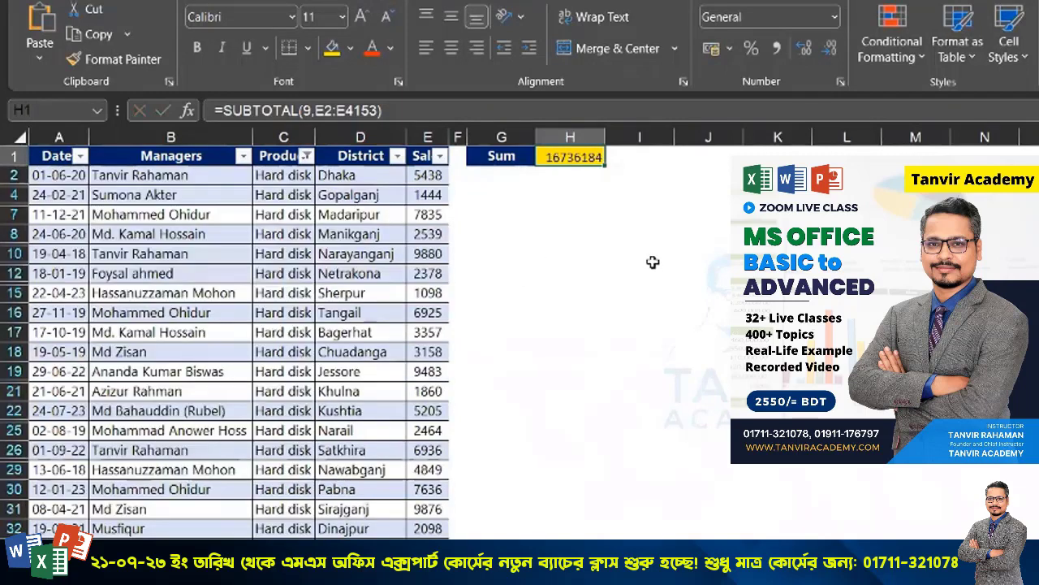
Step: Filter the District column to show only Bhola and Bogra, and make the total in H1 bold
left_click(398, 155)
left_click(242, 394)
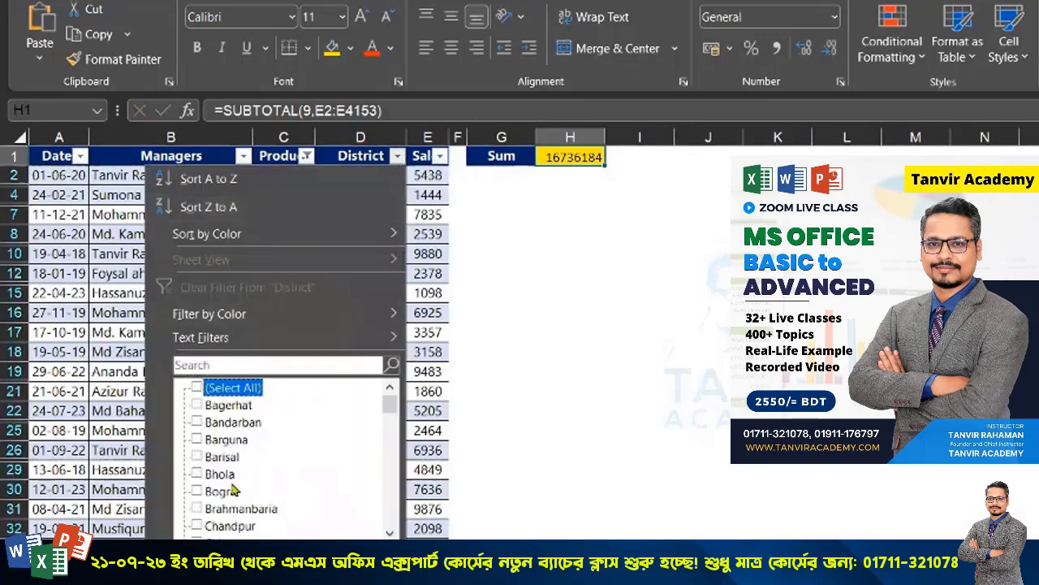
left_click(220, 475)
left_click(219, 491)
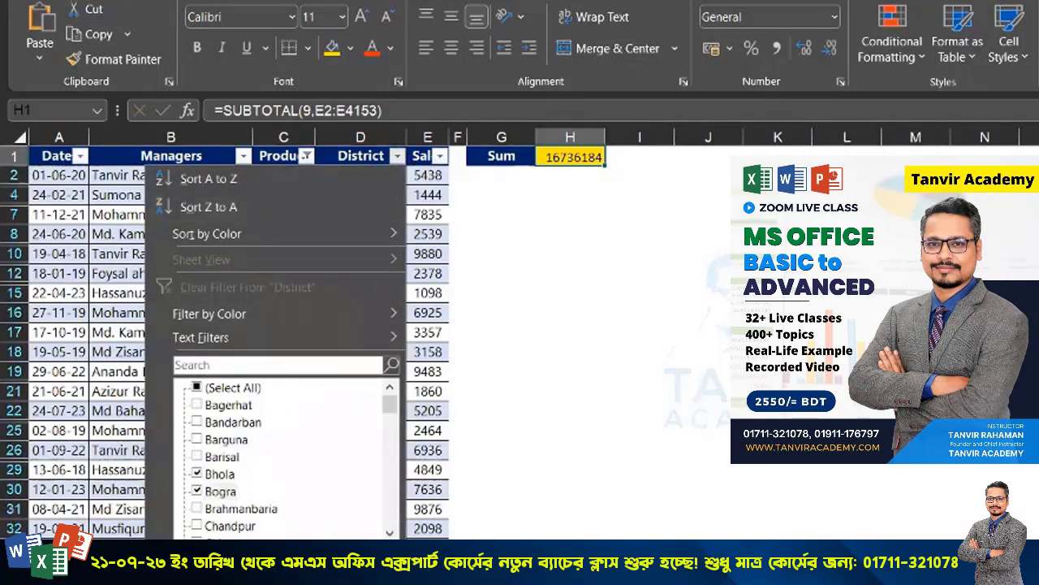
key("Return")
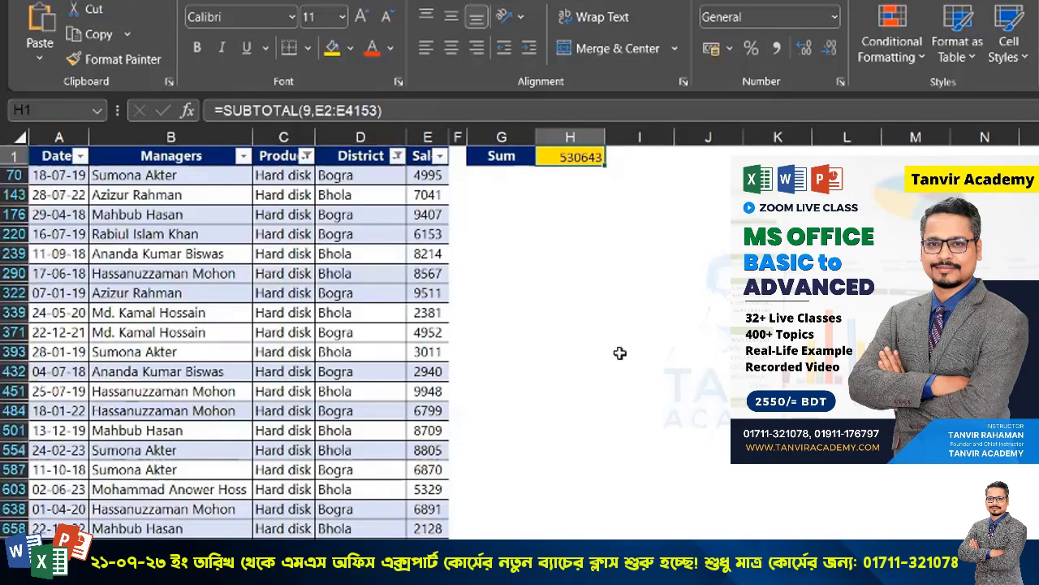
left_click(196, 48)
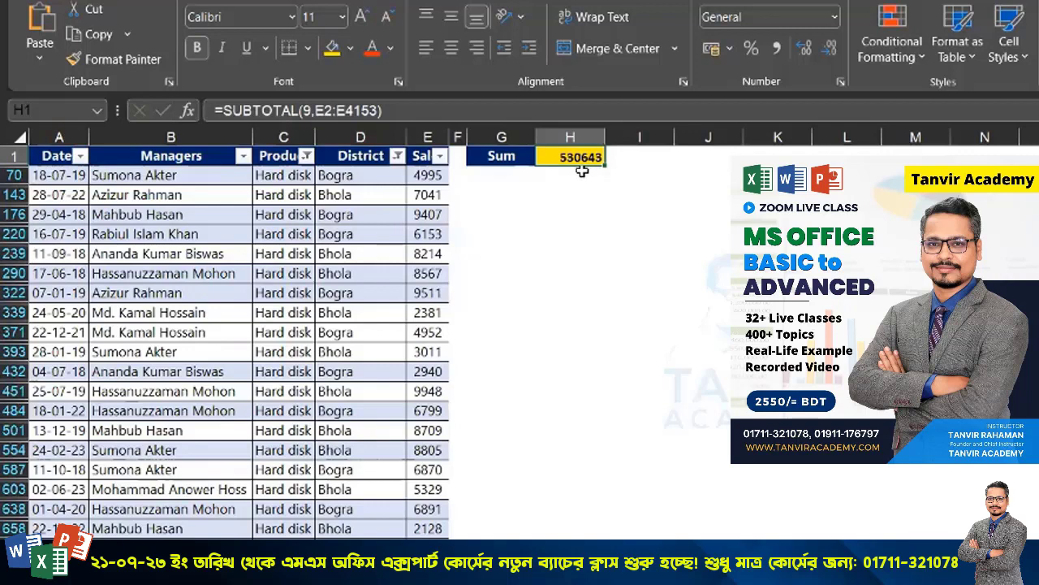
Step: Enter the label Count in G70 below Sum and copy the formatting of G1 onto it
left_click(501, 174)
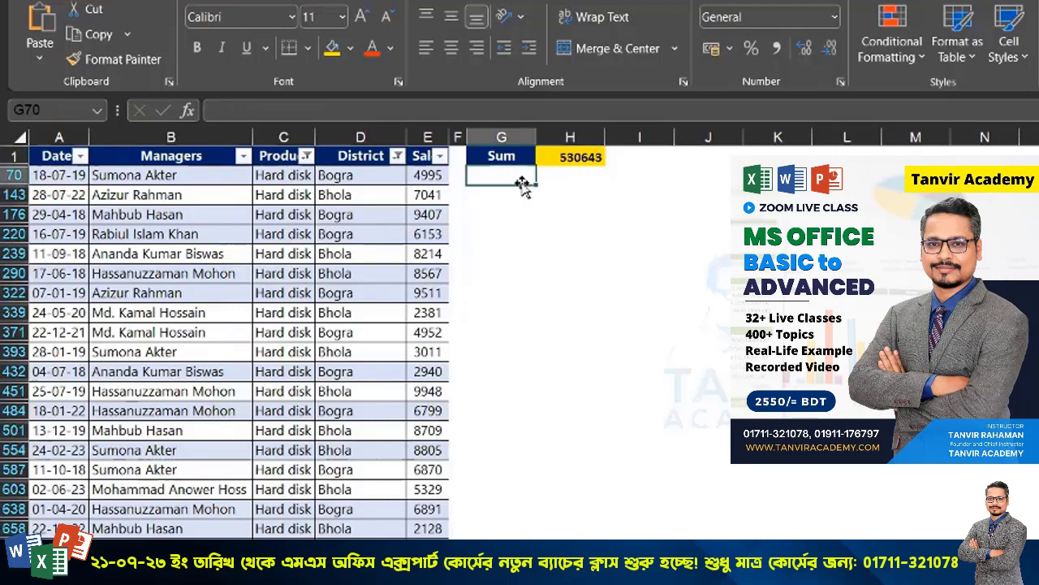
type("Count")
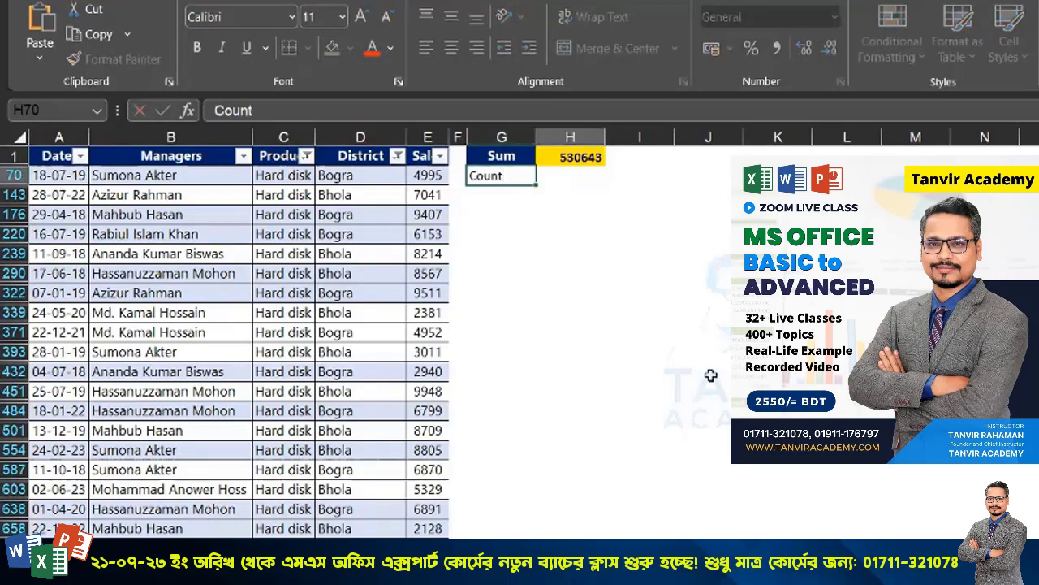
key("ctrl+Return")
left_click(512, 160)
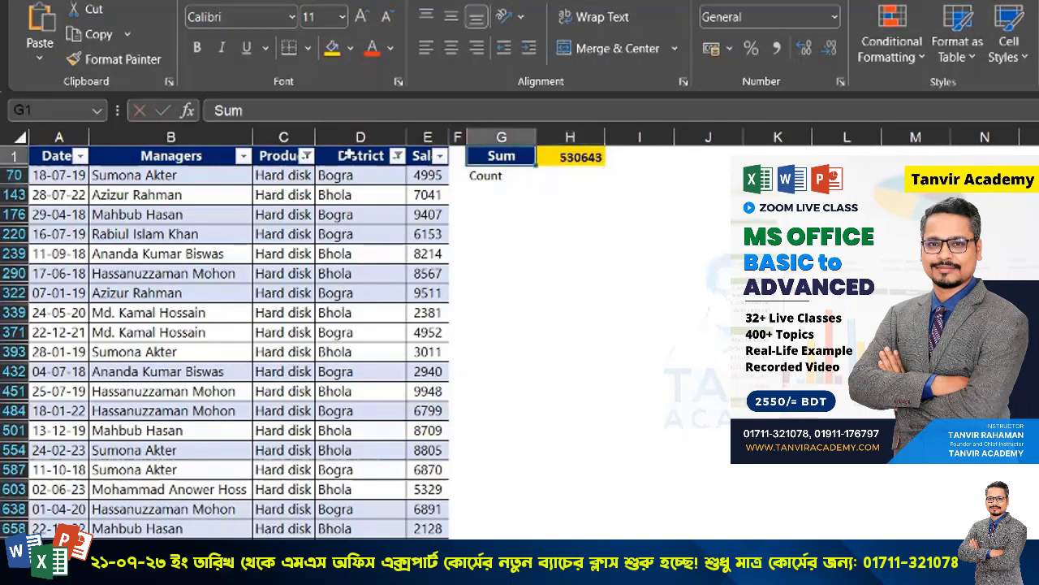
left_click(145, 59)
left_click(517, 178)
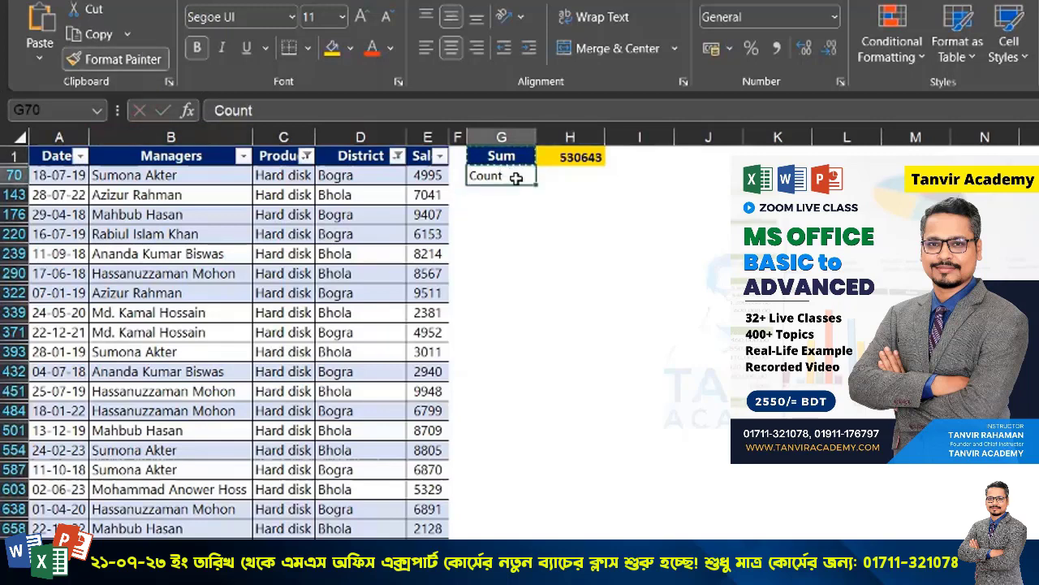
left_click(569, 176)
type("=sub")
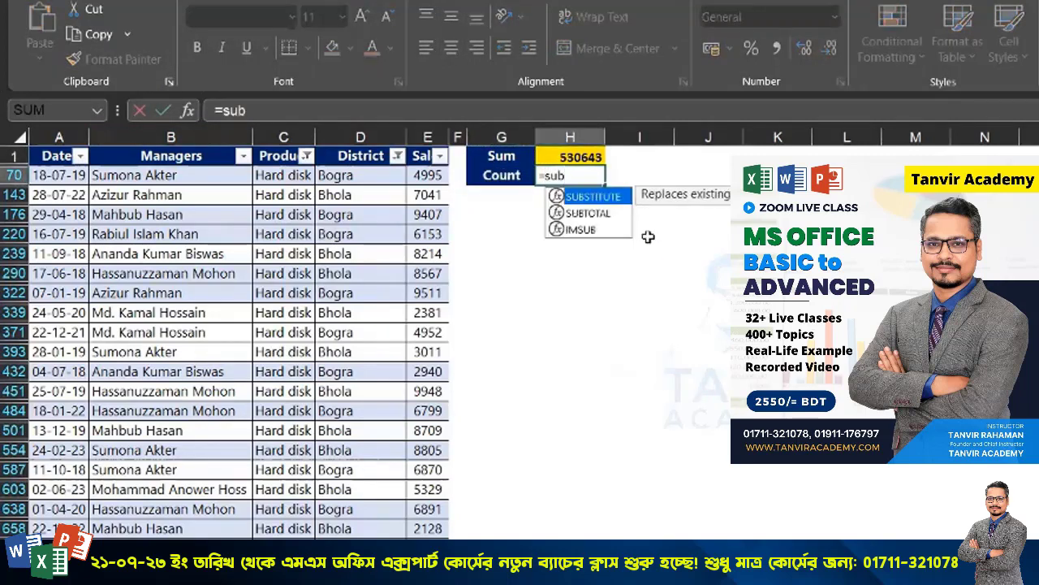
double_click(589, 213)
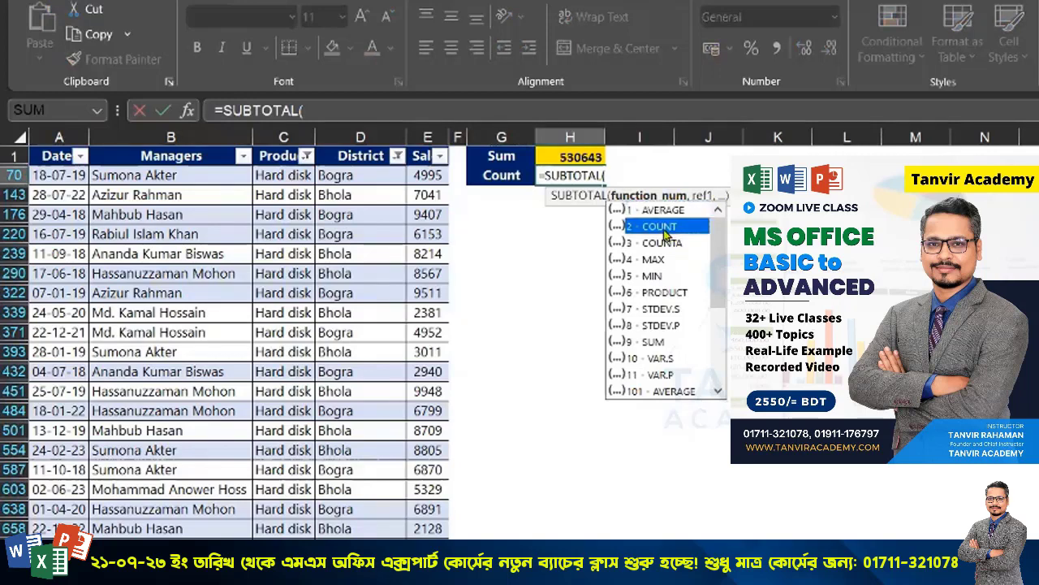
double_click(662, 228)
type(",")
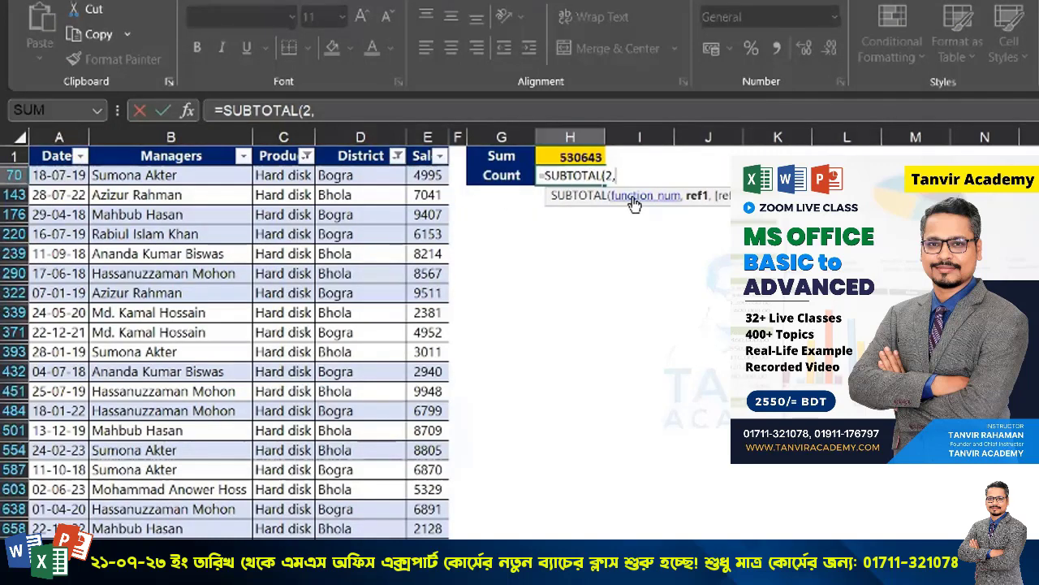
left_click(423, 158)
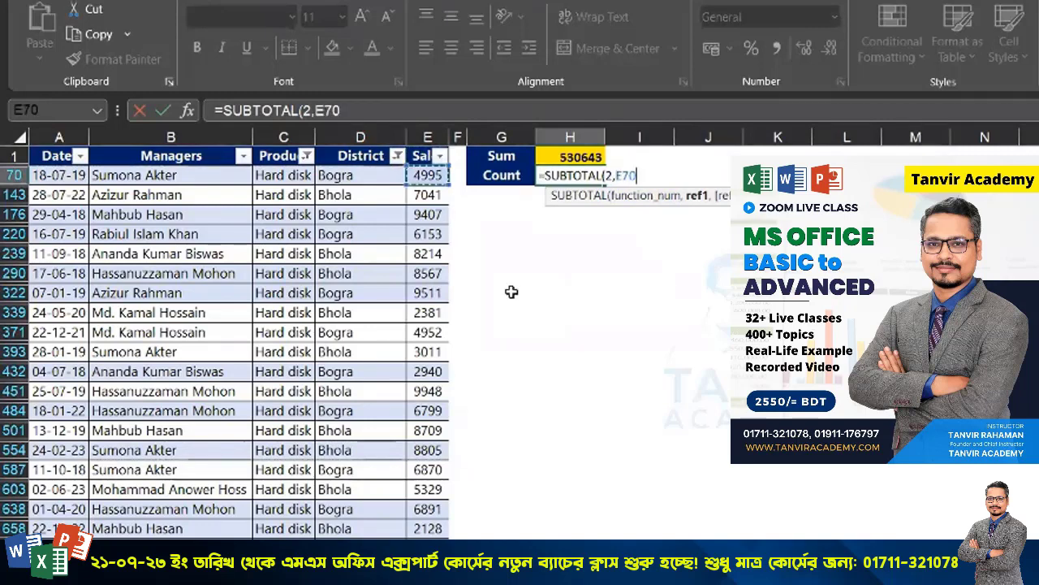
key("ctrl+Up")
type("\\\\")
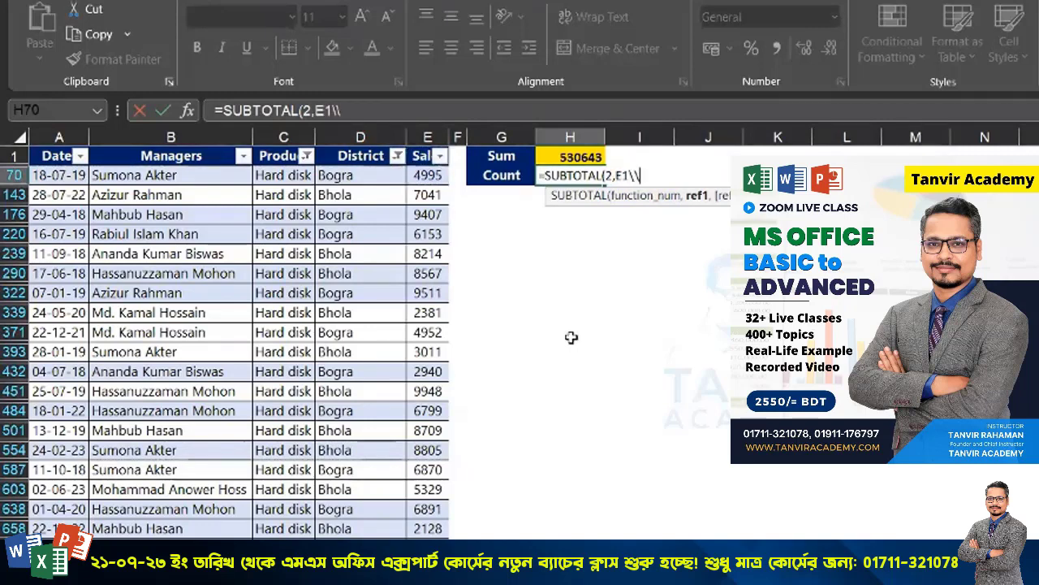
type("\\")
key("BackSpace")
key("BackSpace")
key("BackSpace")
key("BackSpace")
key("BackSpace")
key("BackSpace")
key("BackSpace")
key("BackSpace")
key("BackSpace")
key("BackSpace")
key("BackSpace")
key("BackSpace")
key("BackSpace")
key("BackSpace")
key("BackSpace")
key("BackSpace")
key("BackSpace")
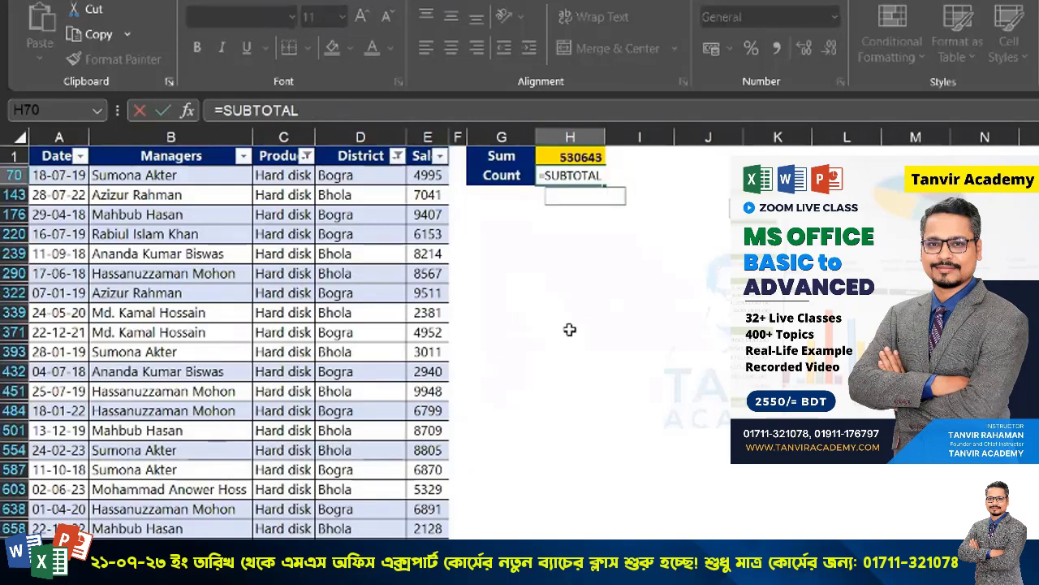
left_click(576, 317)
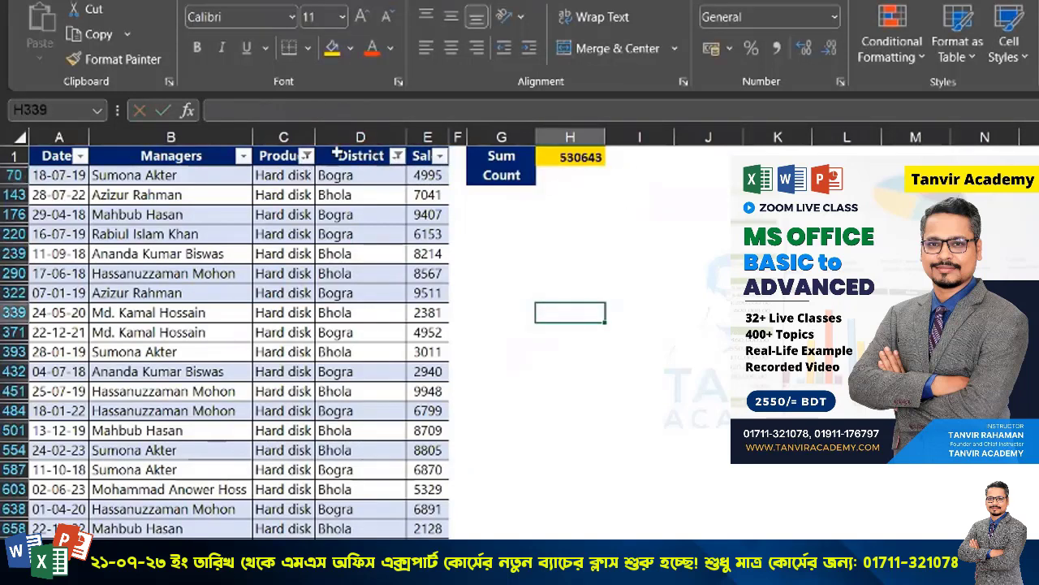
Step: Clear the filters from the District and Product columns
left_click(396, 156)
left_click(260, 287)
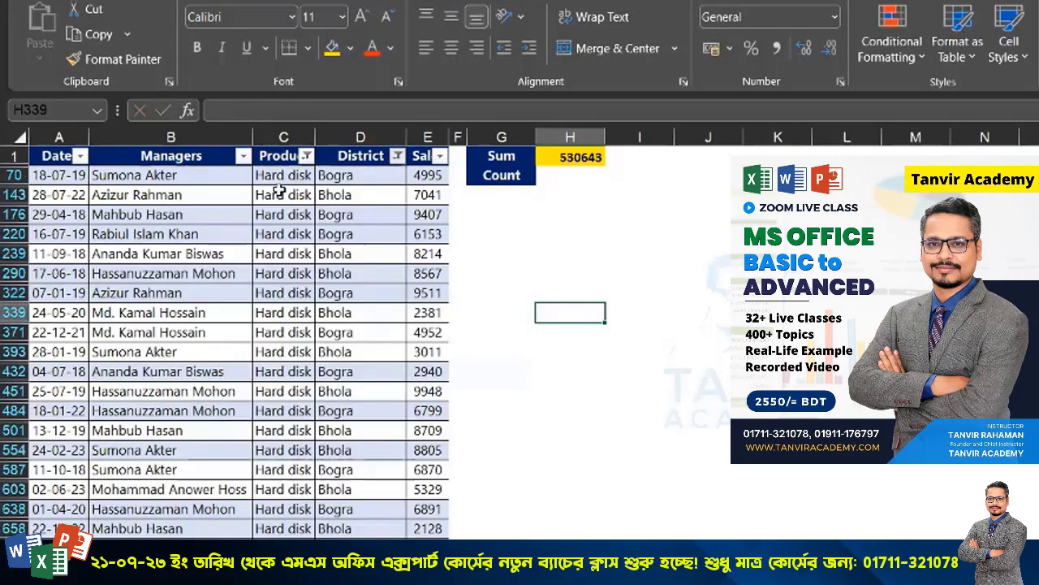
left_click(306, 156)
left_click(250, 286)
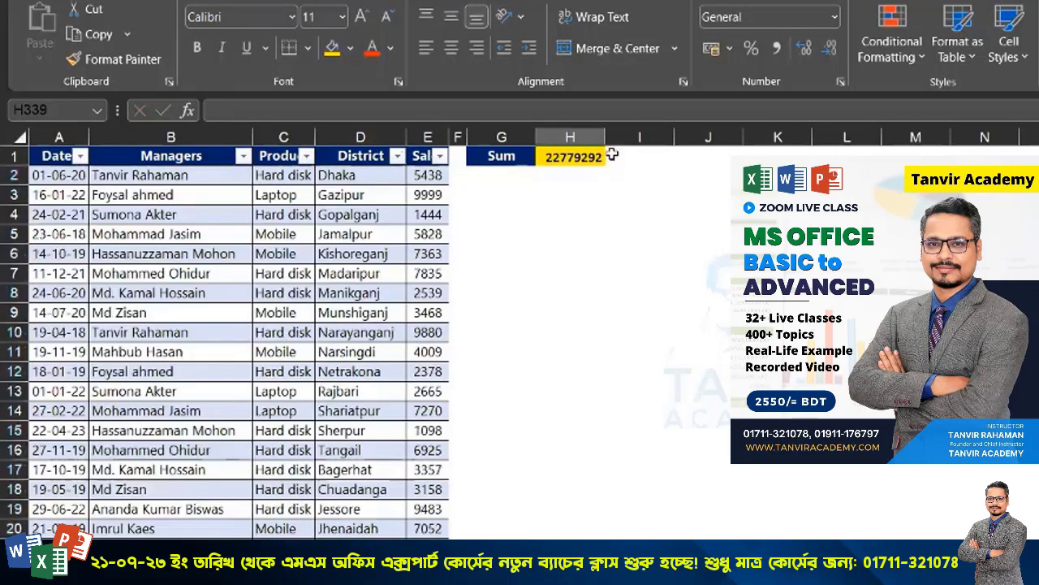
Step: Fill G1 down into G2 to reuse its formatting and replace the text with Count
left_click(523, 181)
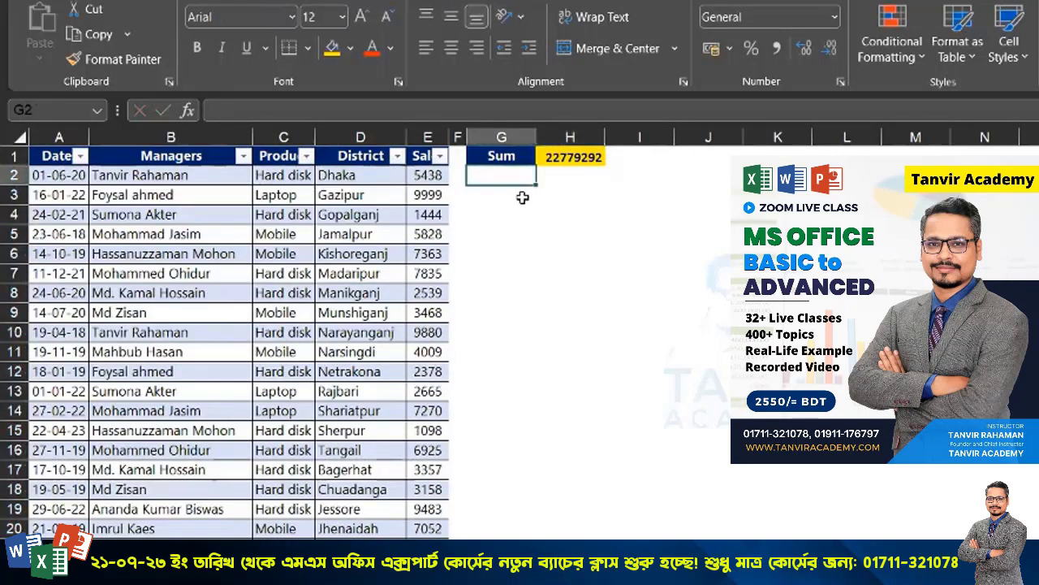
left_click(504, 158)
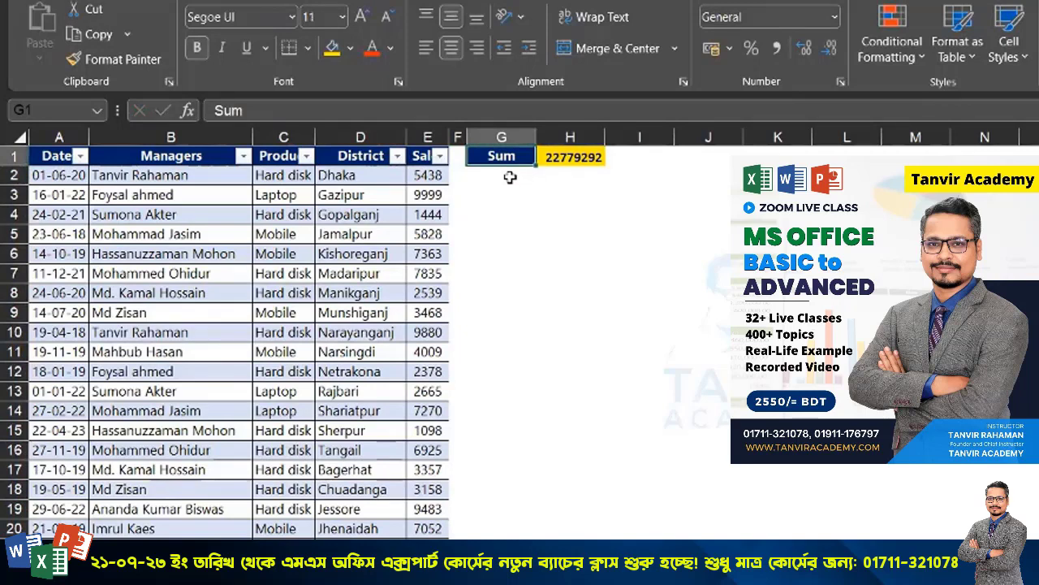
left_click(510, 177)
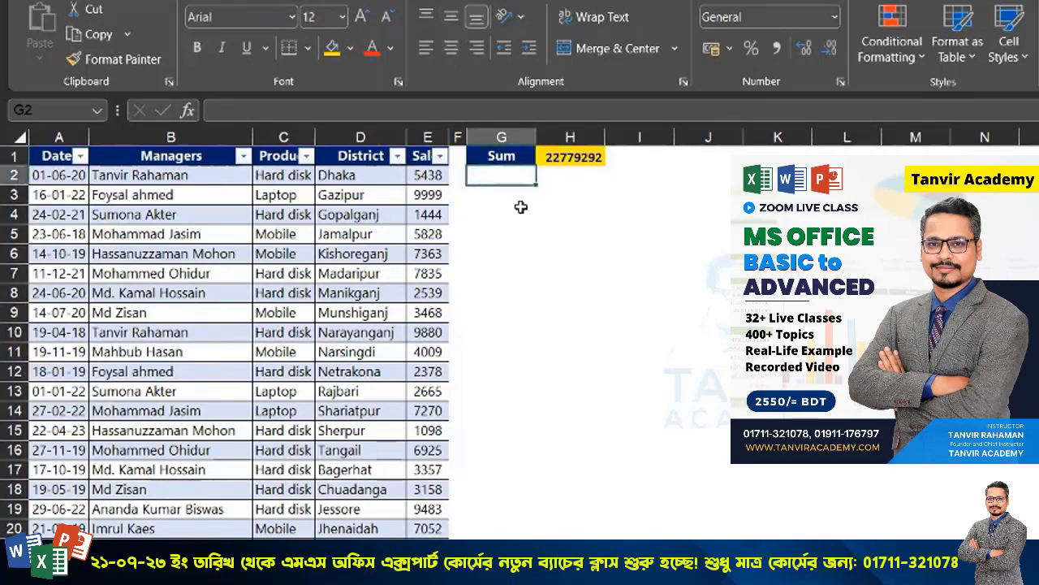
key("ctrl+d")
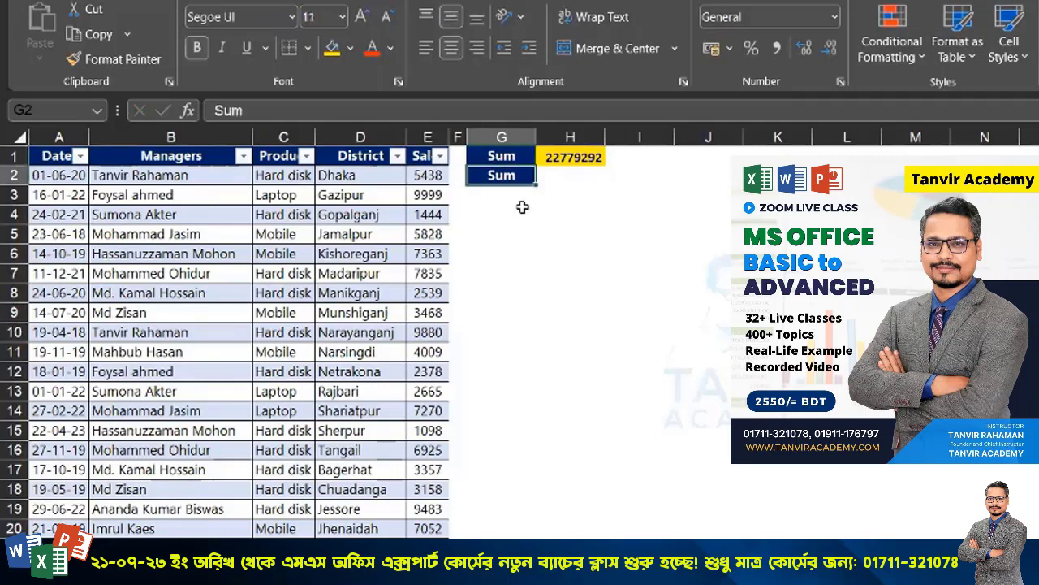
type("Cou")
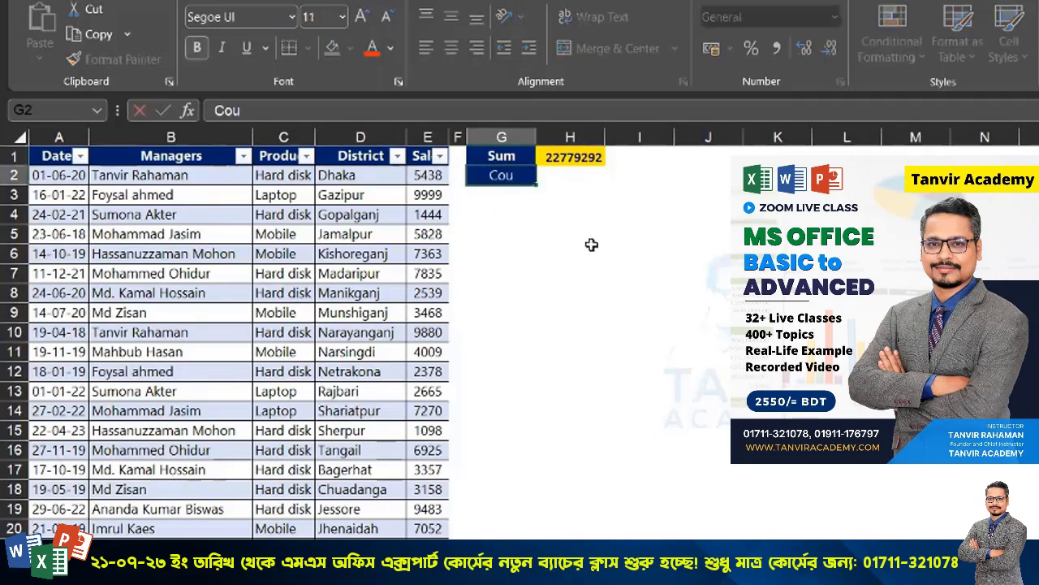
type("nt")
key("Tab")
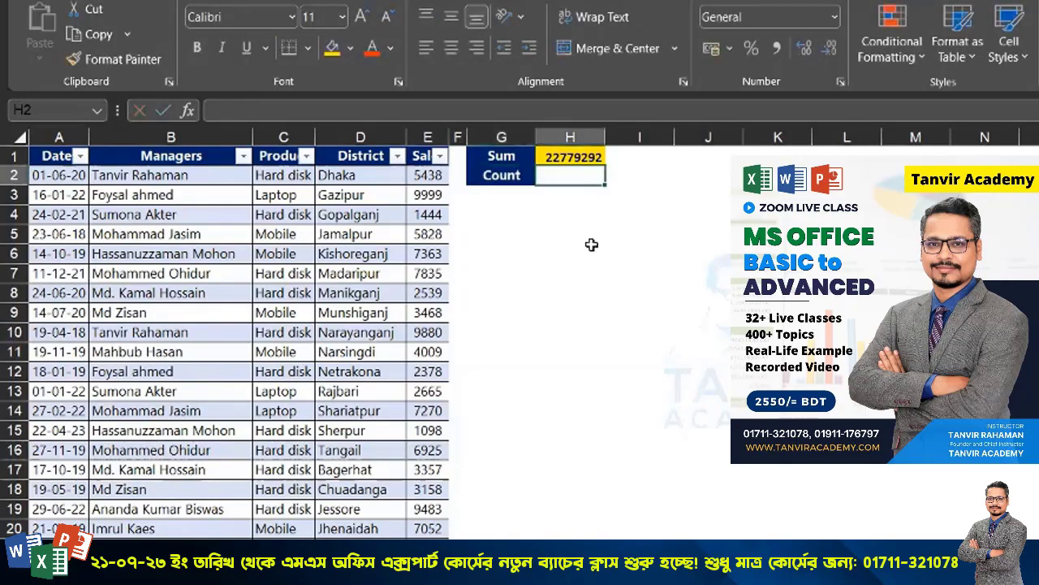
scroll(591, 244, "down", 20)
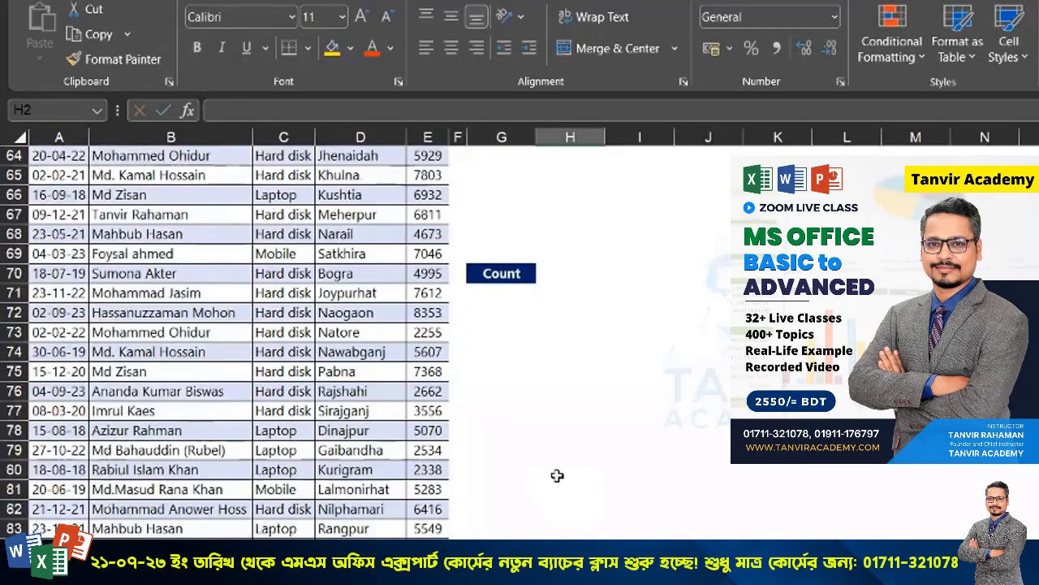
left_click(520, 276)
scroll(540, 339, "up", 20)
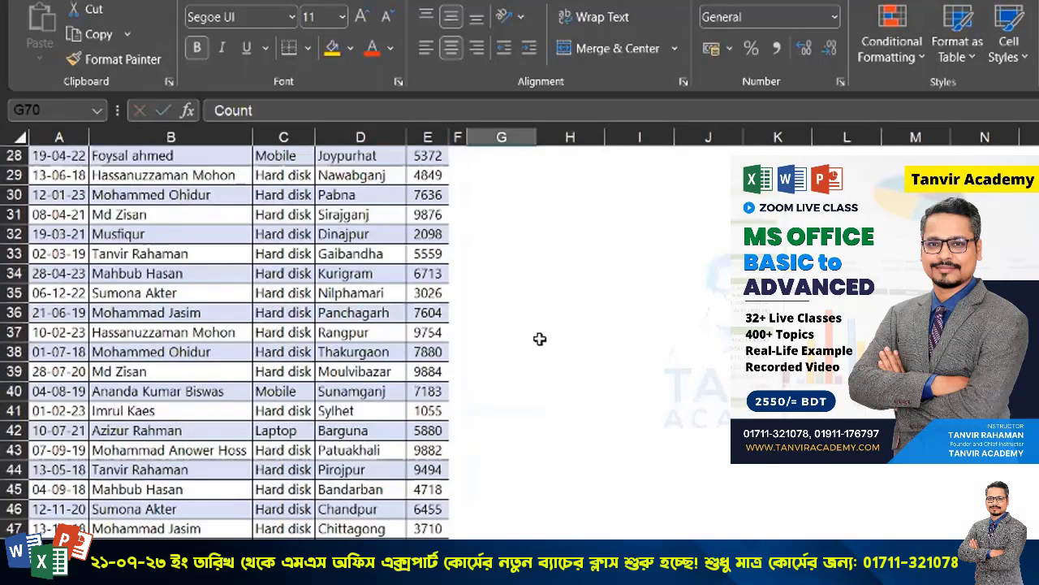
Step: Count the Sales entries in H2 with =SUBTOTAL(2,E2:E4153), using the COUNT function option
left_click(577, 174)
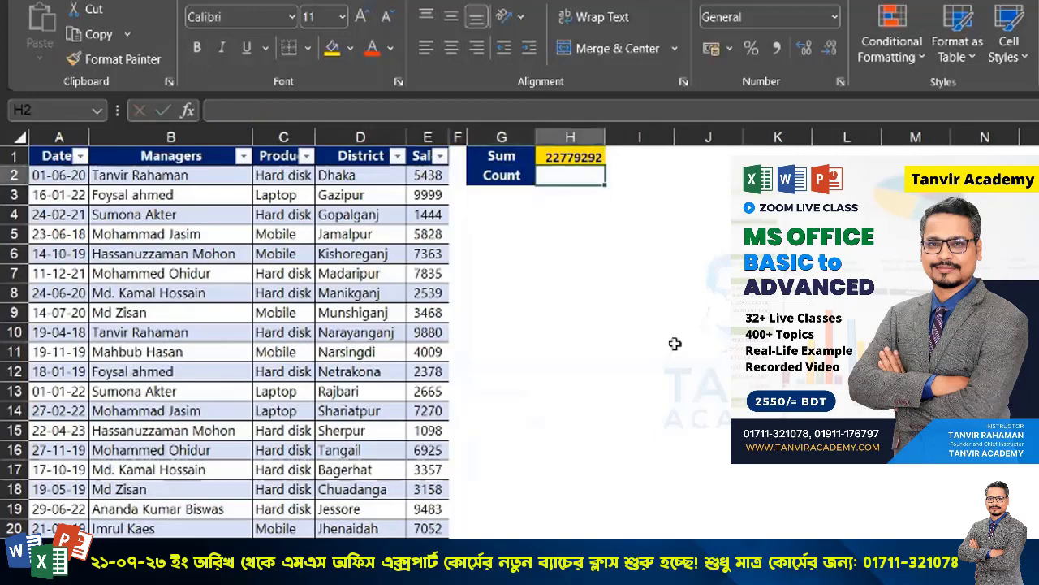
type("=co")
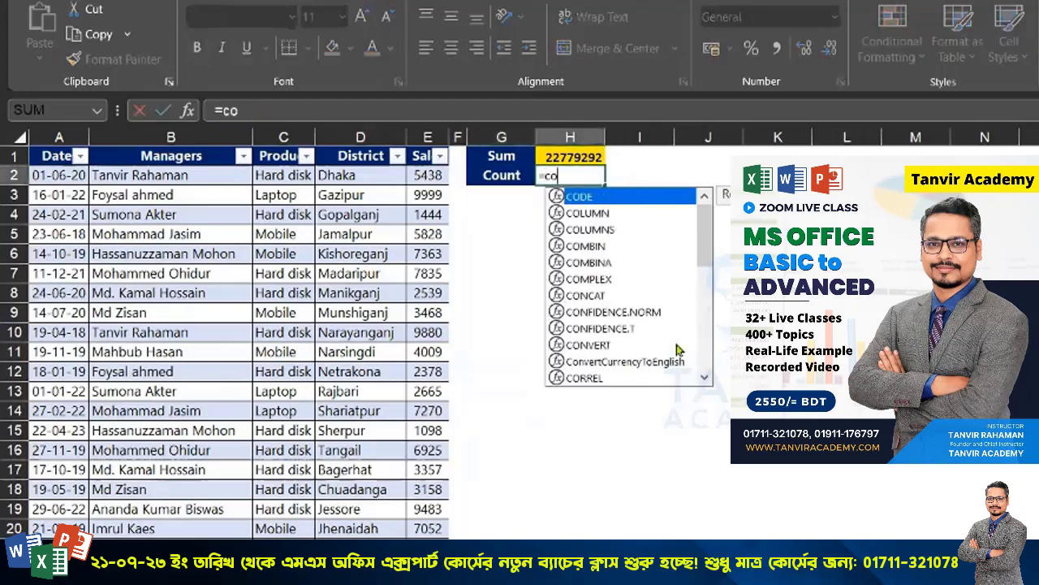
key("BackSpace")
key("BackSpace")
type("sub")
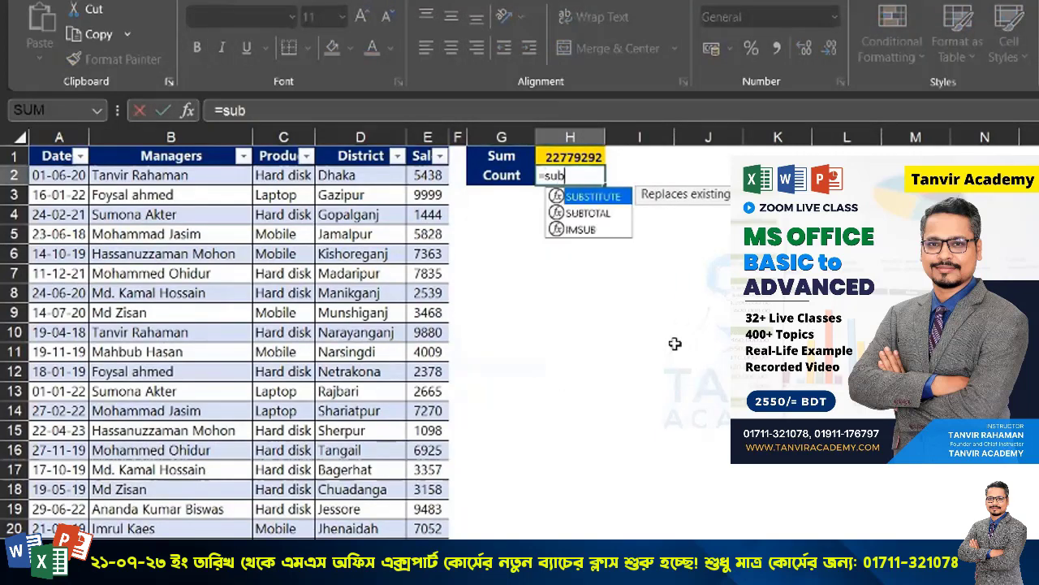
key("Down")
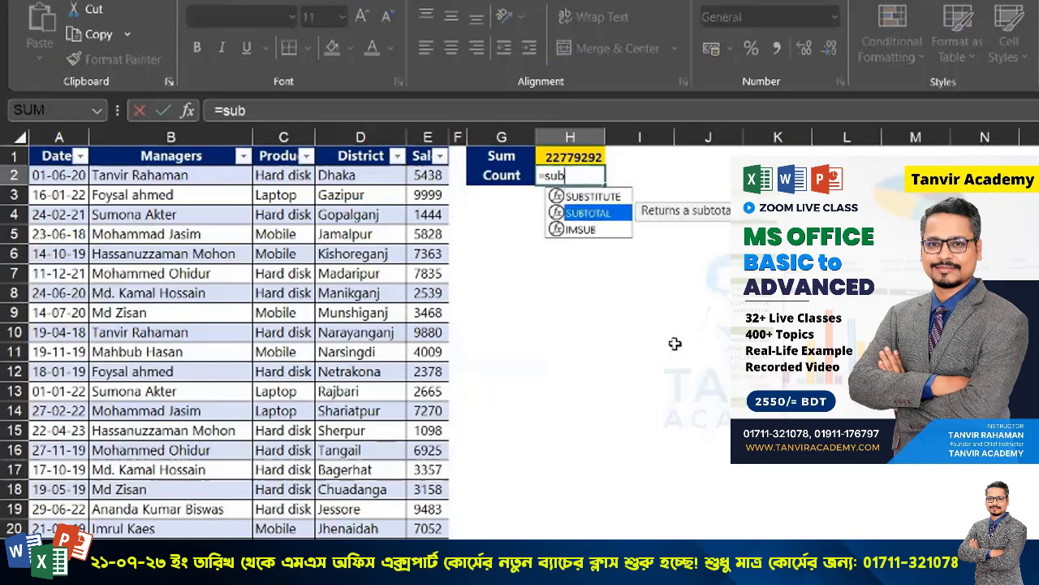
key("Tab")
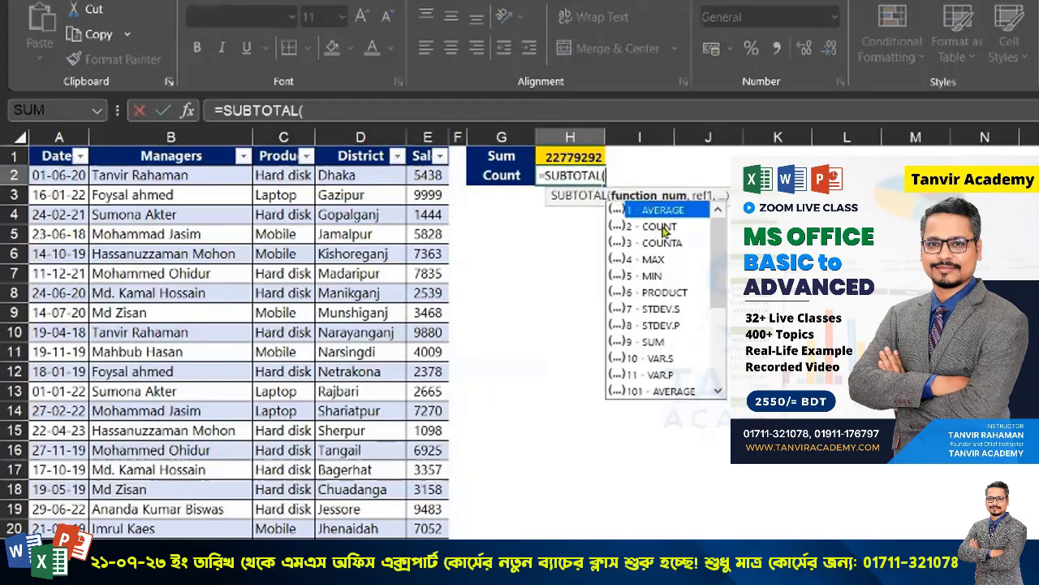
double_click(661, 227)
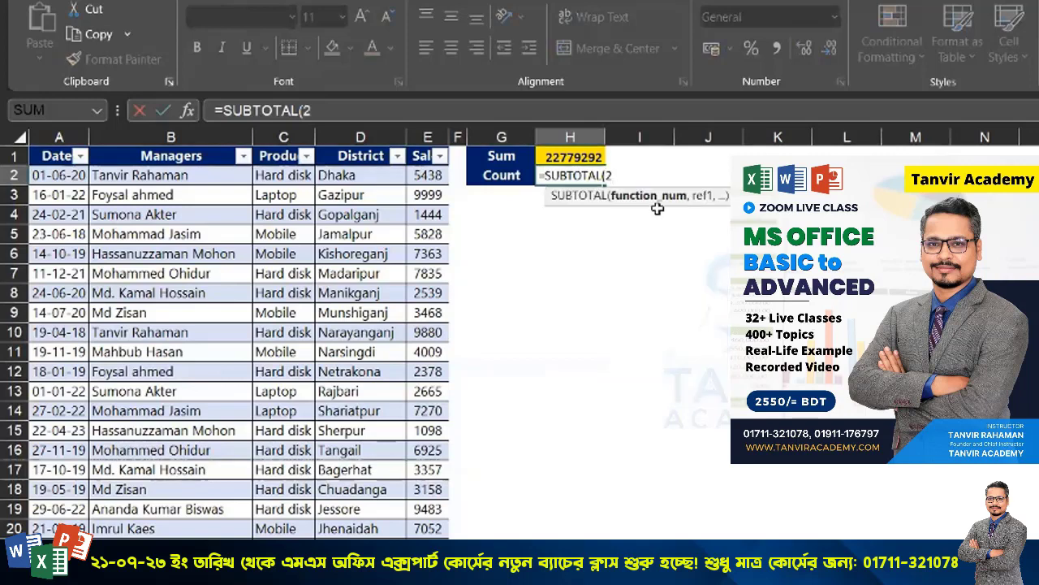
type(",")
left_click(430, 162)
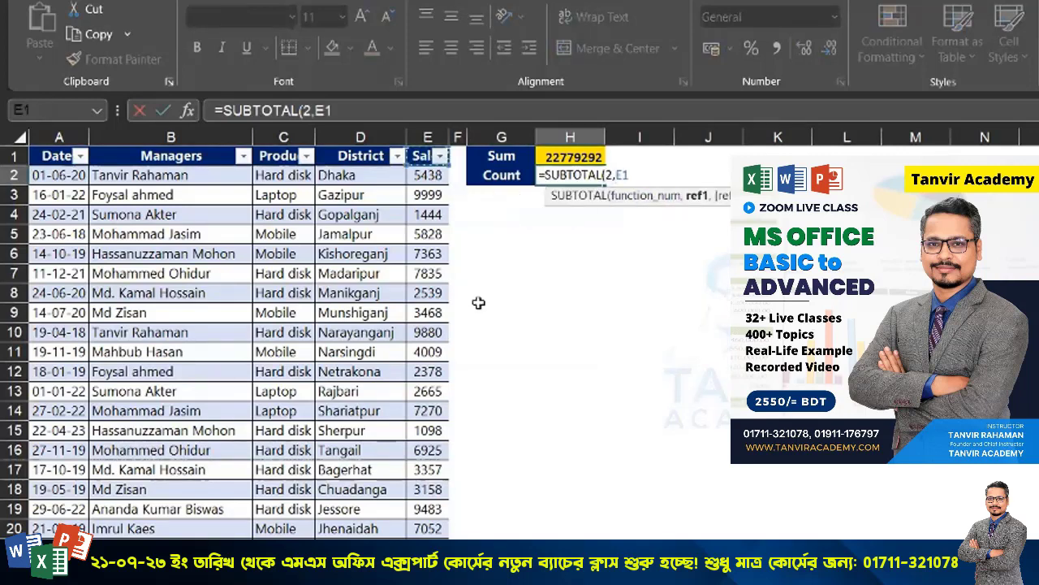
key("Down")
key("ctrl+shift+Down")
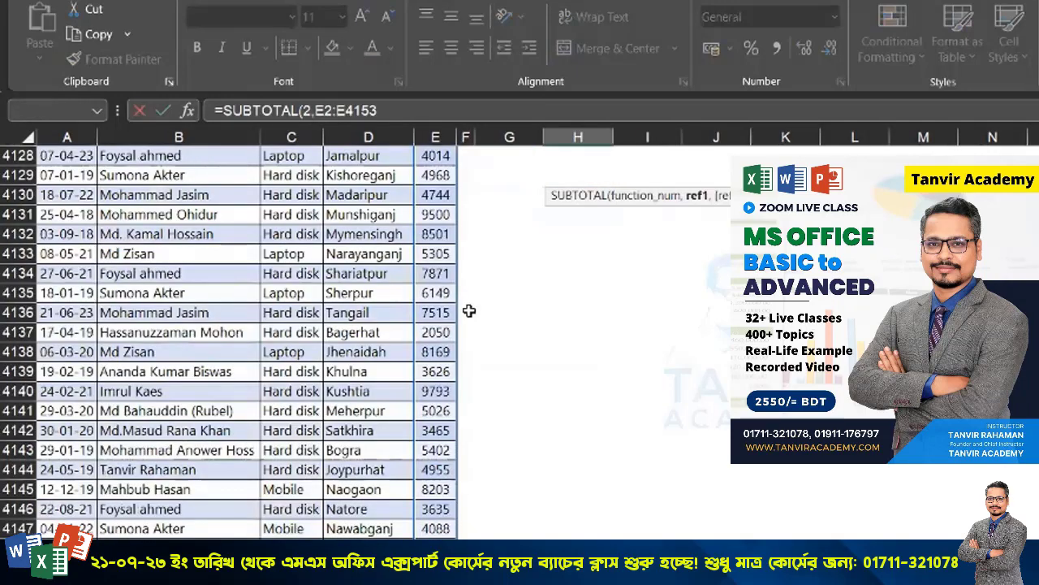
key("Return")
scroll(488, 297, "up", 1)
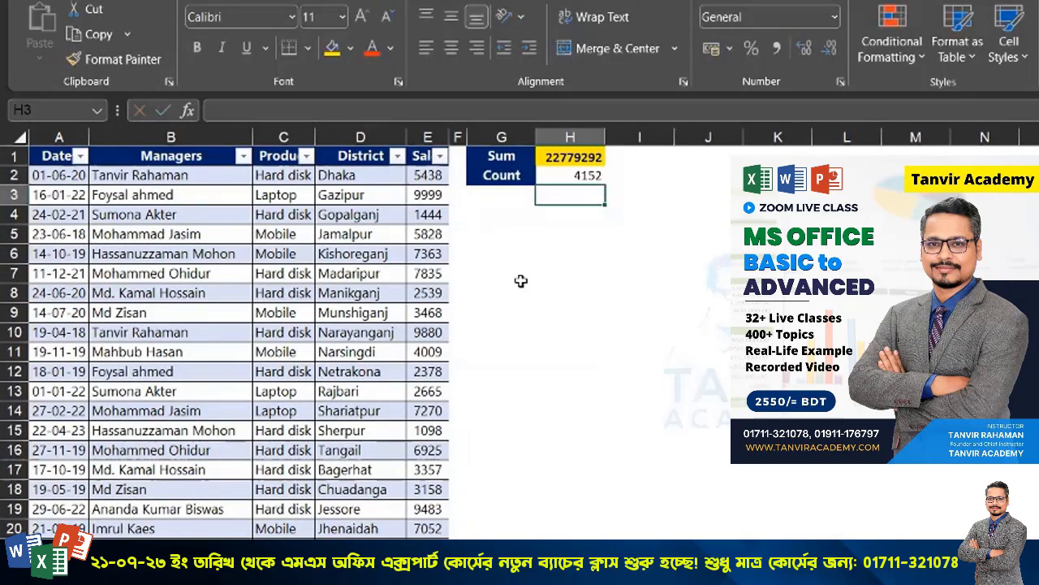
Step: Format the summary block G1:H2 with a yellow fill in H2 and all borders and bold across the block
left_click(579, 177)
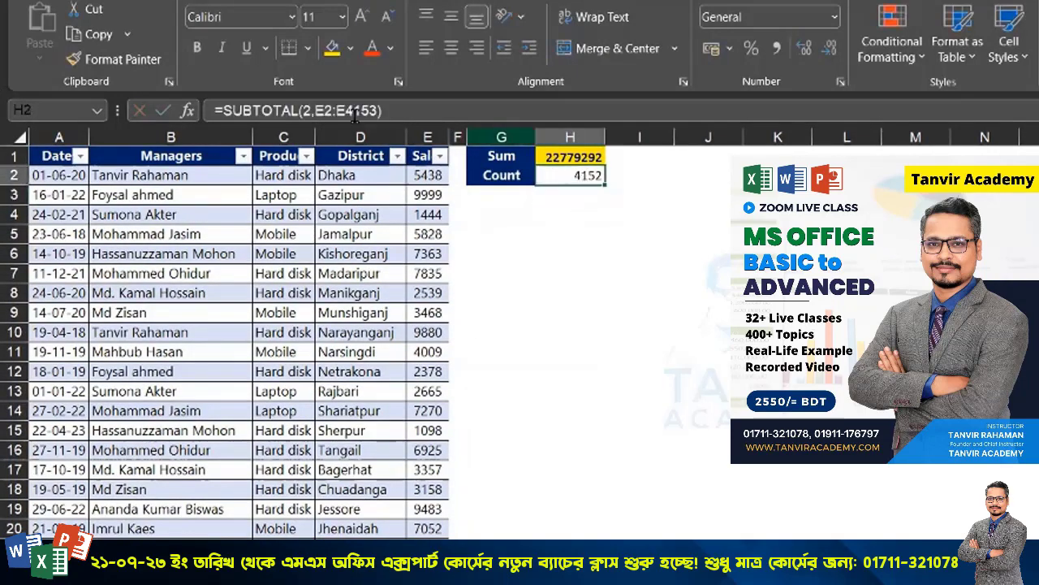
left_click(347, 52)
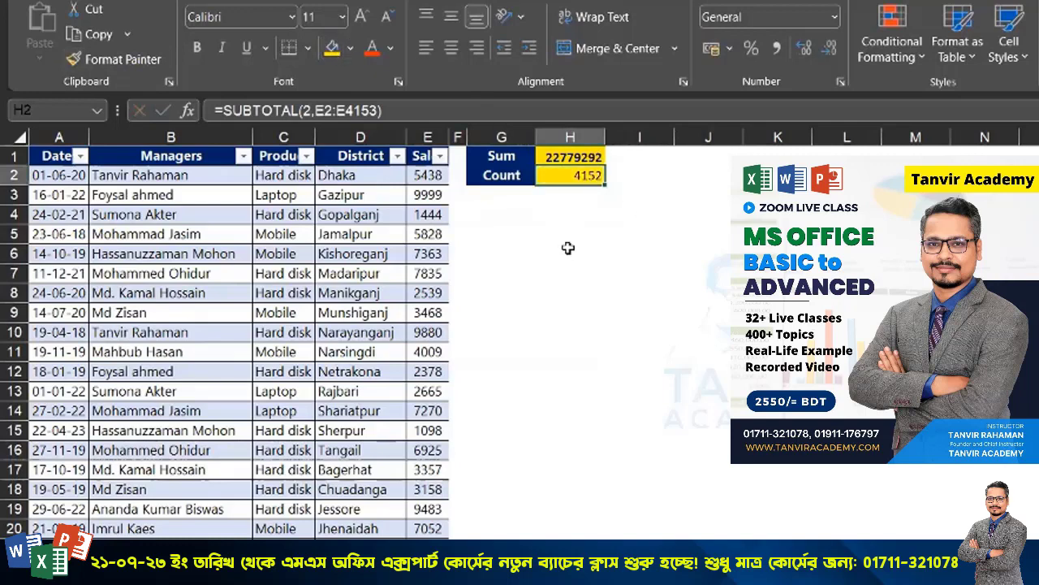
left_click_drag(512, 160, 567, 179)
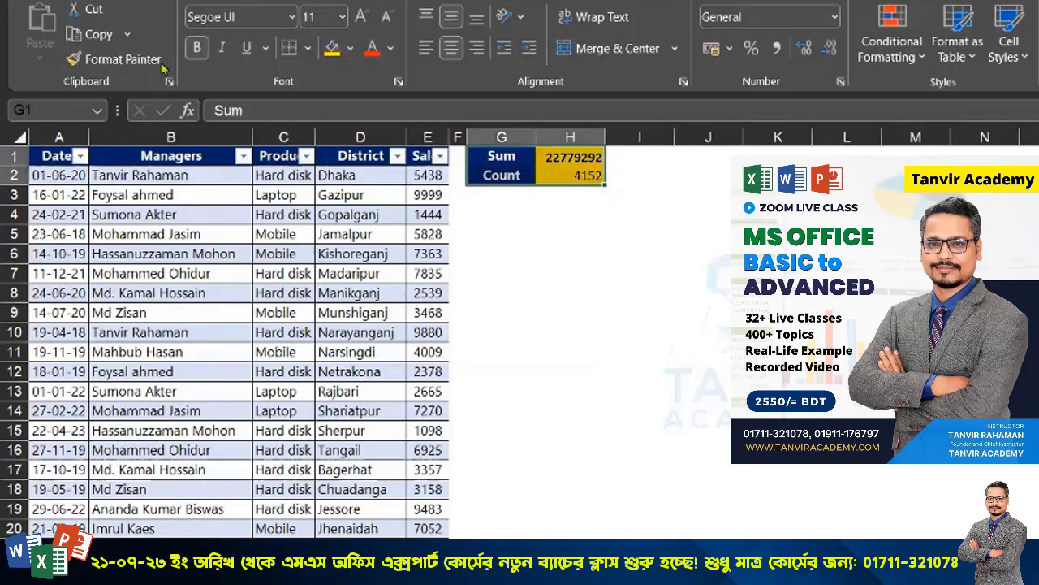
left_click(307, 48)
left_click(353, 244)
left_click(196, 49)
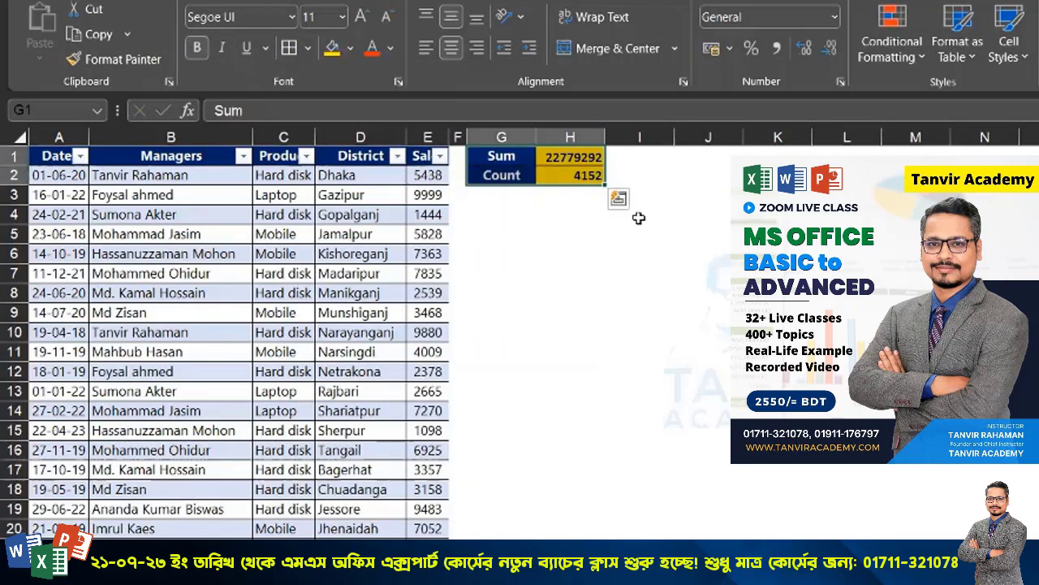